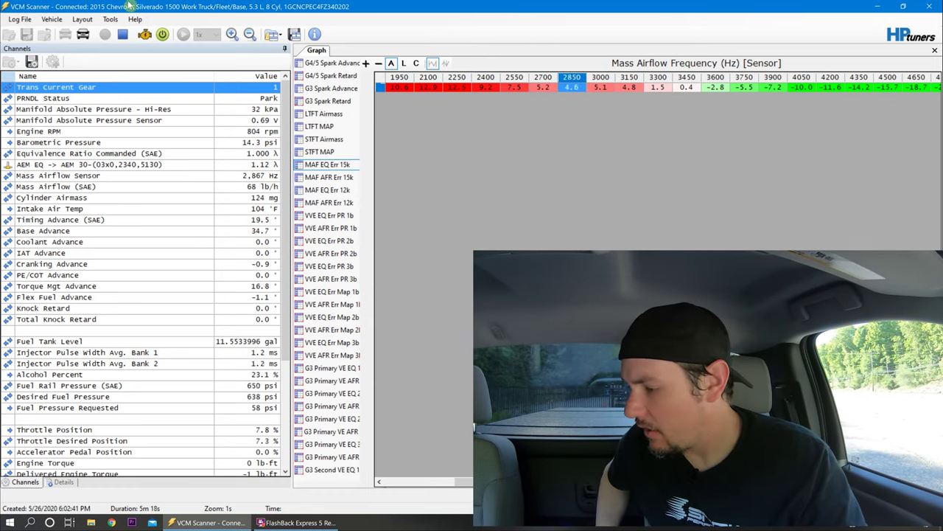
Stop the scanner's log recording and copy the entire row of MAF EQ Err 15k error values.
click(122, 35)
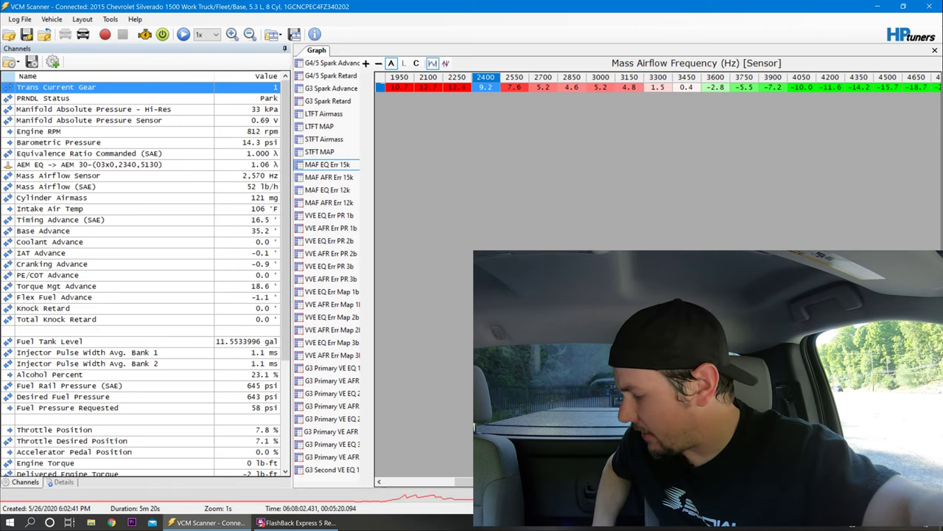
scroll(656, 82, right, 6)
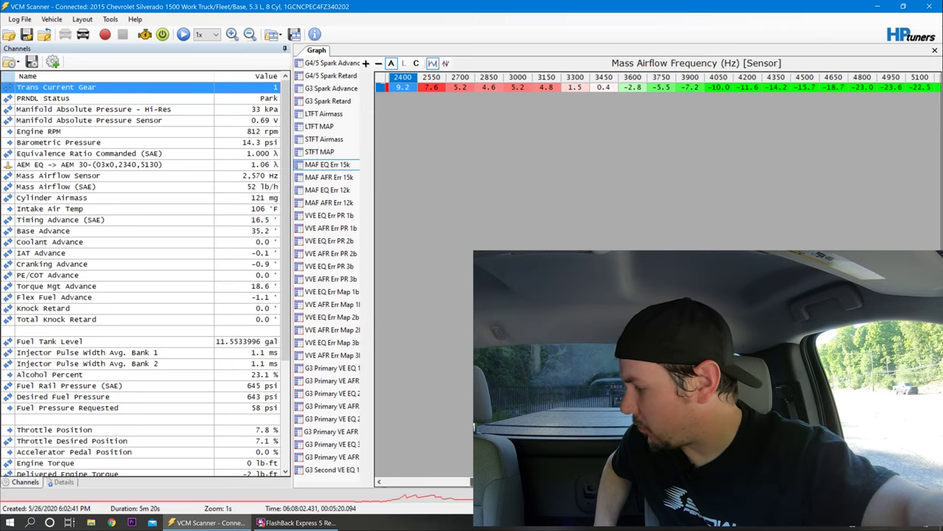
scroll(656, 83, right, 4)
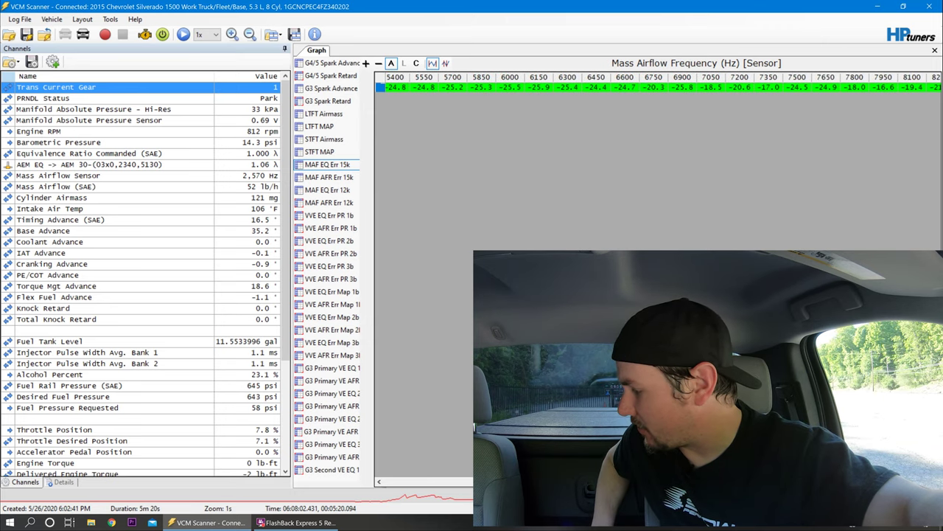
scroll(656, 82, left, 6)
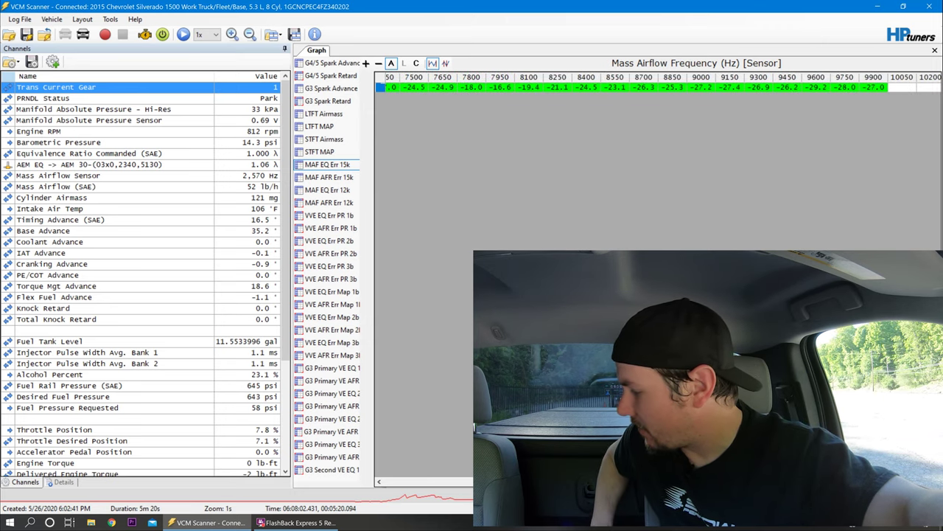
scroll(656, 83, left, 5)
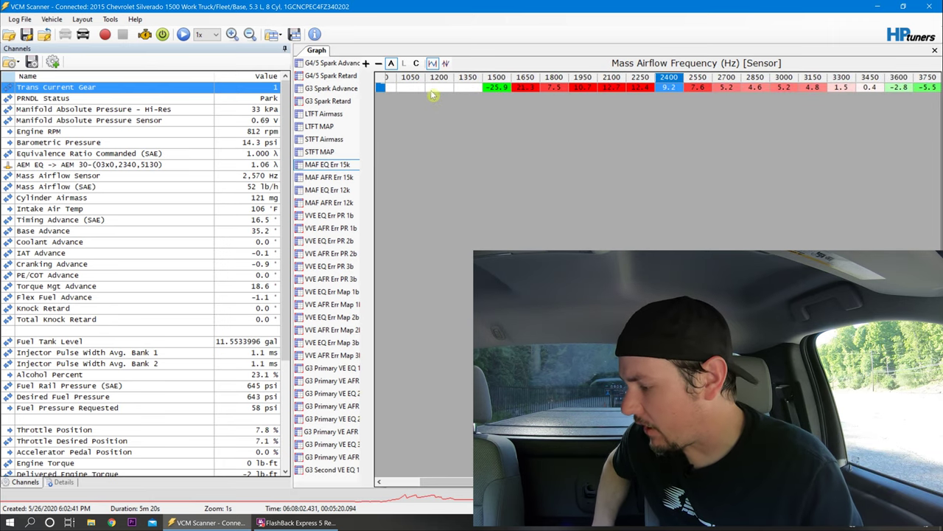
click(384, 85)
right_click(383, 81)
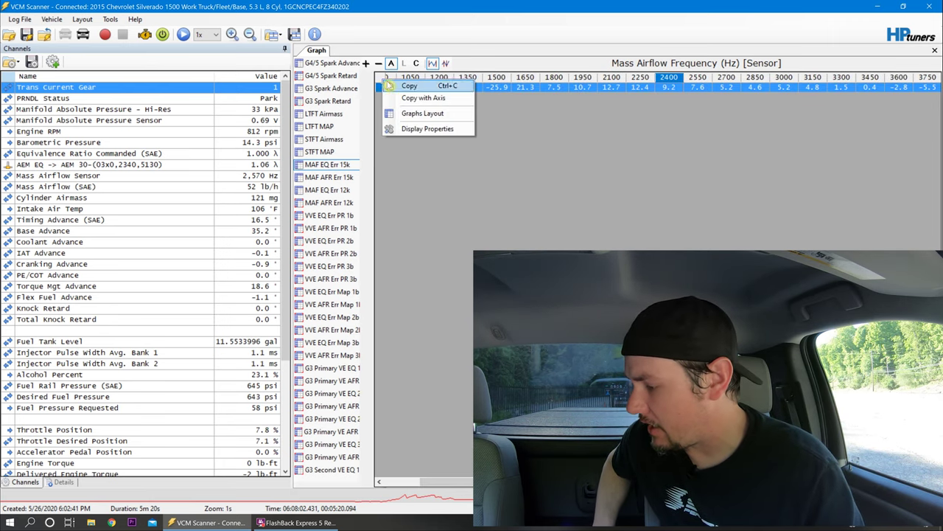
click(405, 85)
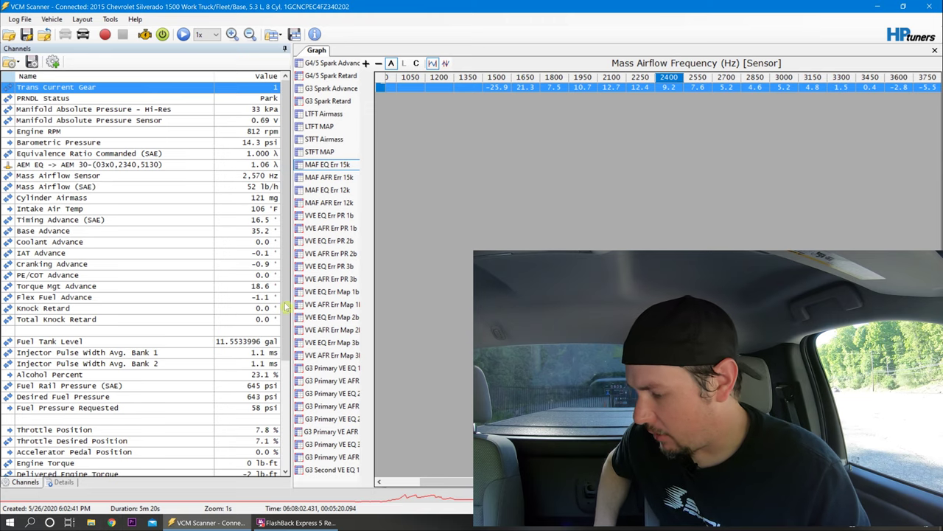
In VCM Editor, open the MAF Airflow vs. Output Frequency table and apply the copied errors to the whole row with Paste Special Multiply by %.
click(878, 6)
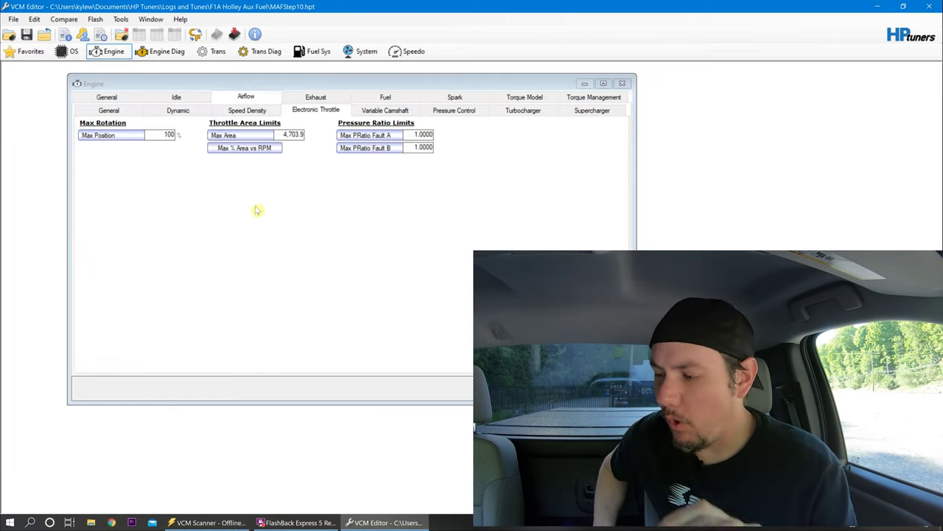
click(109, 110)
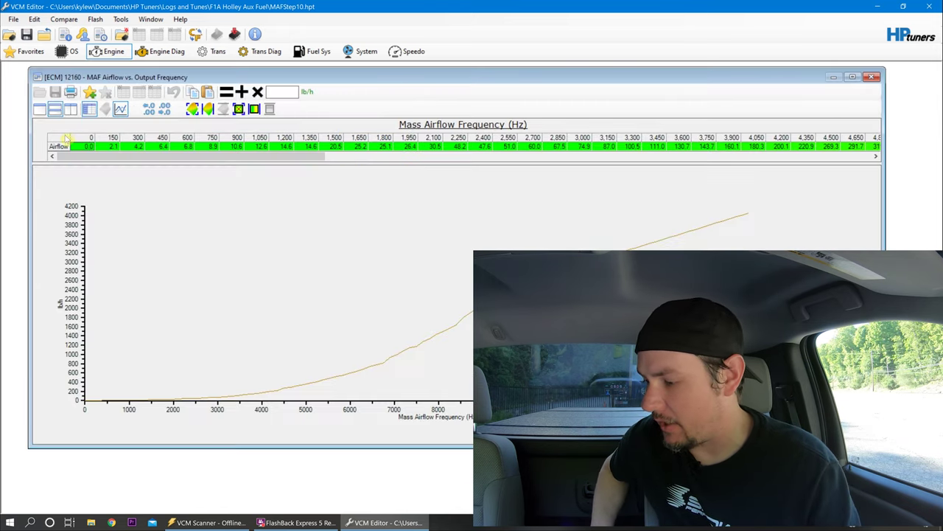
click(66, 139)
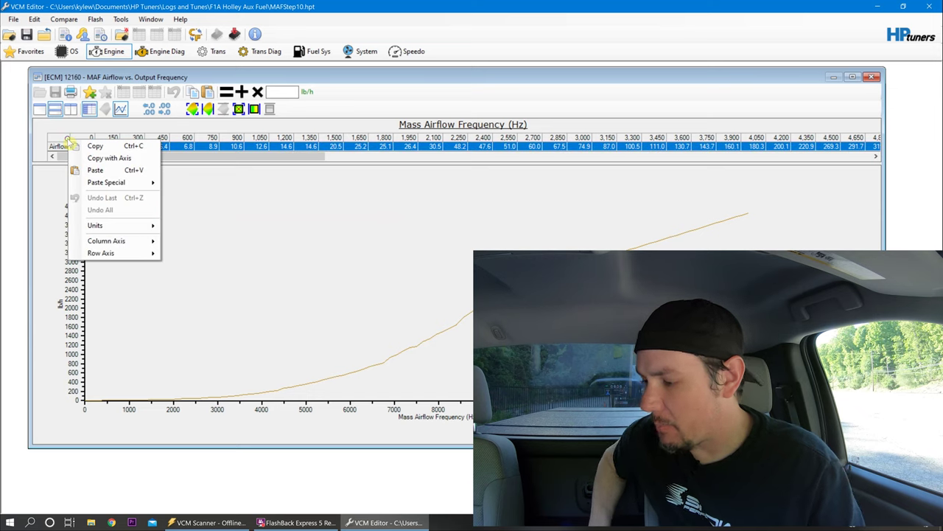
right_click(67, 140)
mouse_move(147, 189)
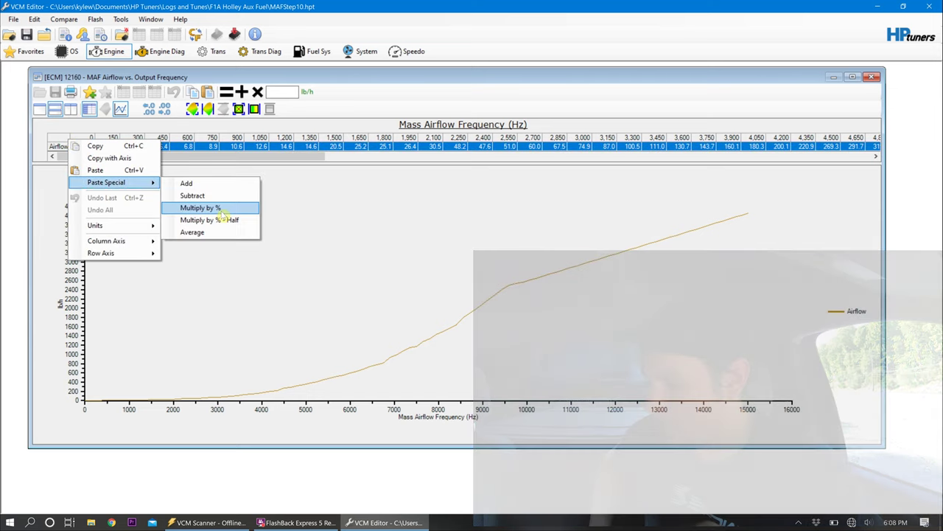
click(213, 208)
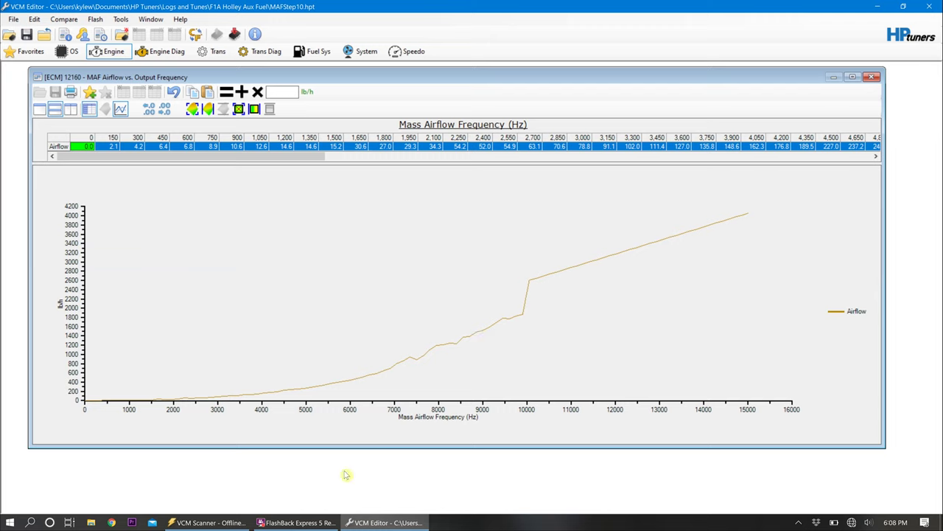
Switch to VCM Scanner, add a Chart vs. Time to the layout, and inspect the log at the airflow peak near 3 min 44 s.
click(206, 522)
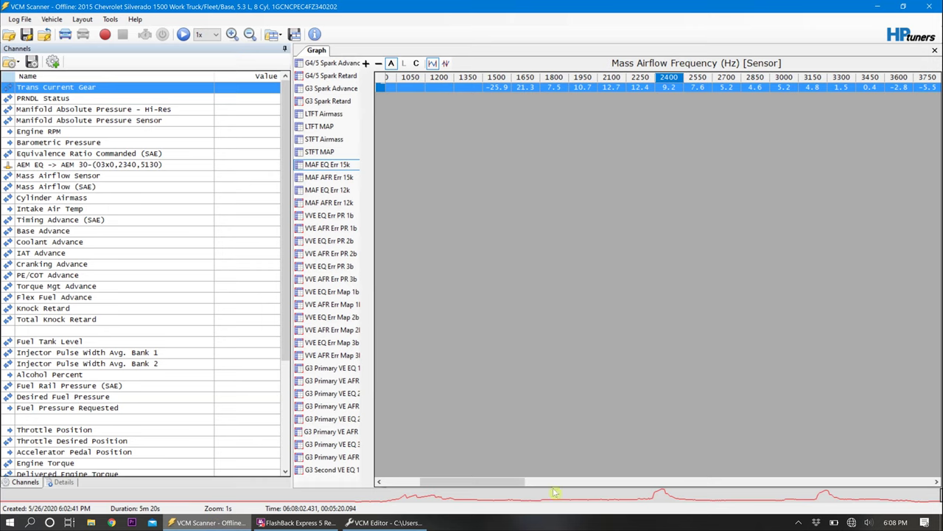
click(664, 495)
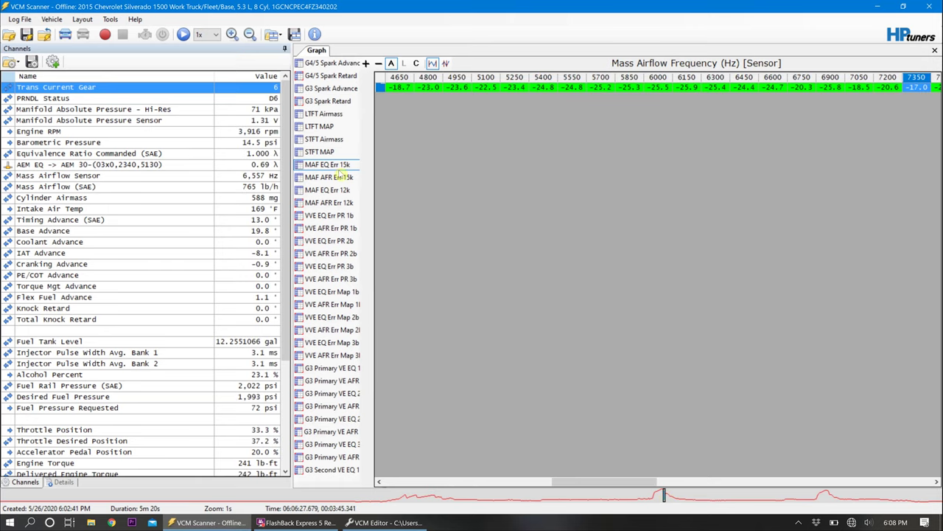
click(83, 19)
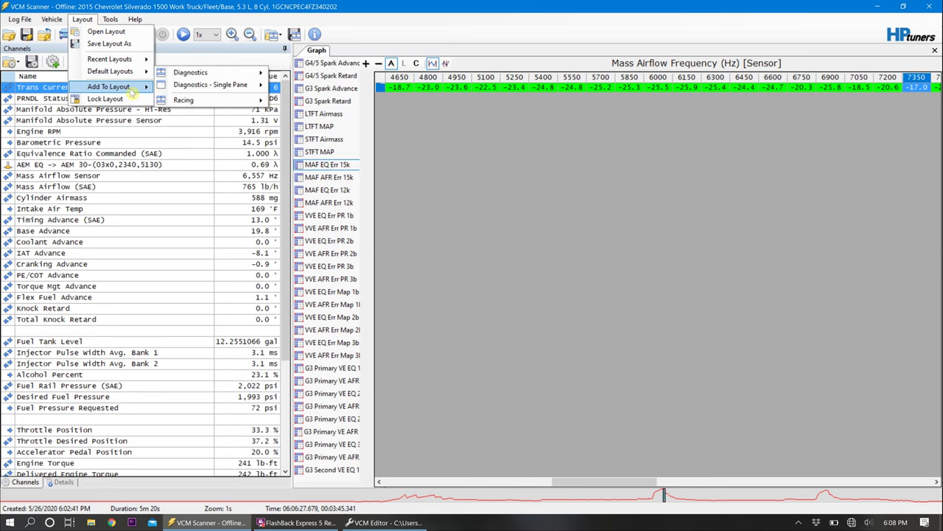
mouse_move(131, 89)
click(196, 88)
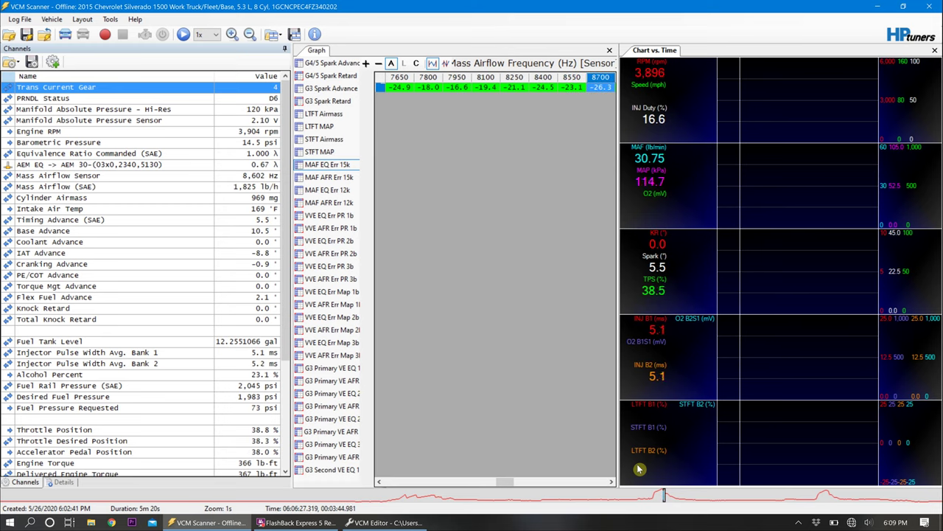
click(661, 499)
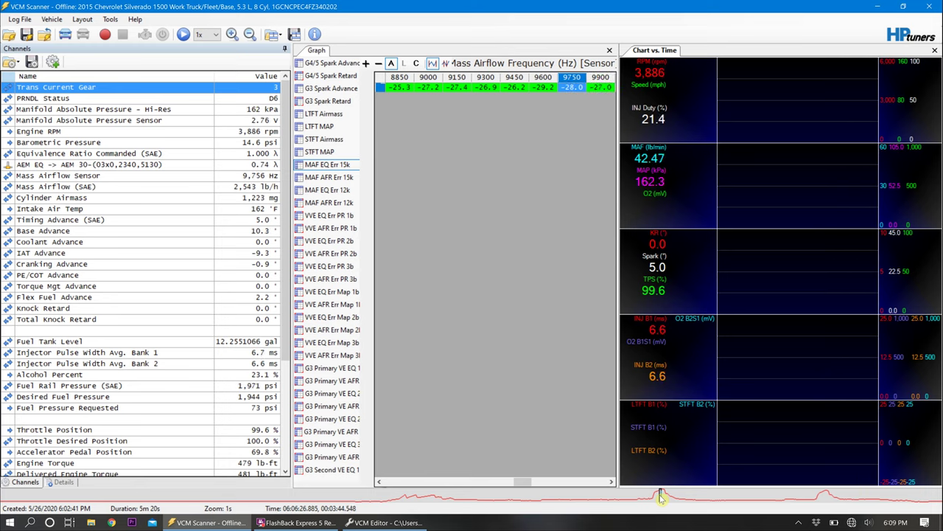
Back in VCM Editor, smooth the airflow dip at 1,500 Hz by interpolating horizontally between the 1,350 and 1,650 Hz cells.
key(alt+Tab)
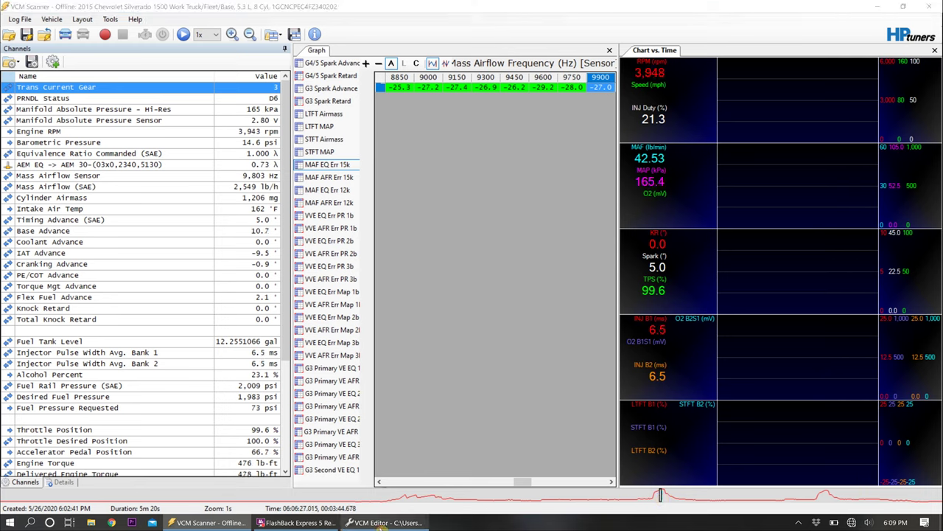
shift+click(310, 147)
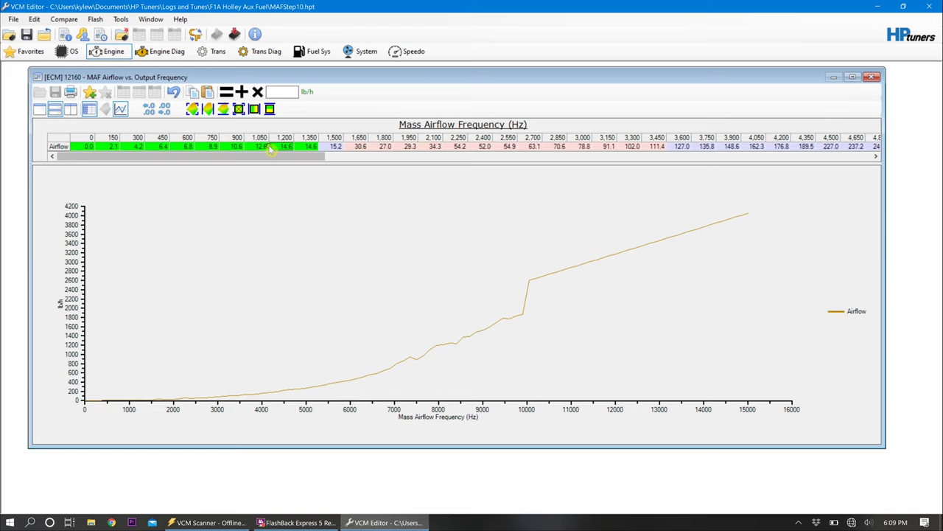
click(335, 146)
shift+click(310, 146)
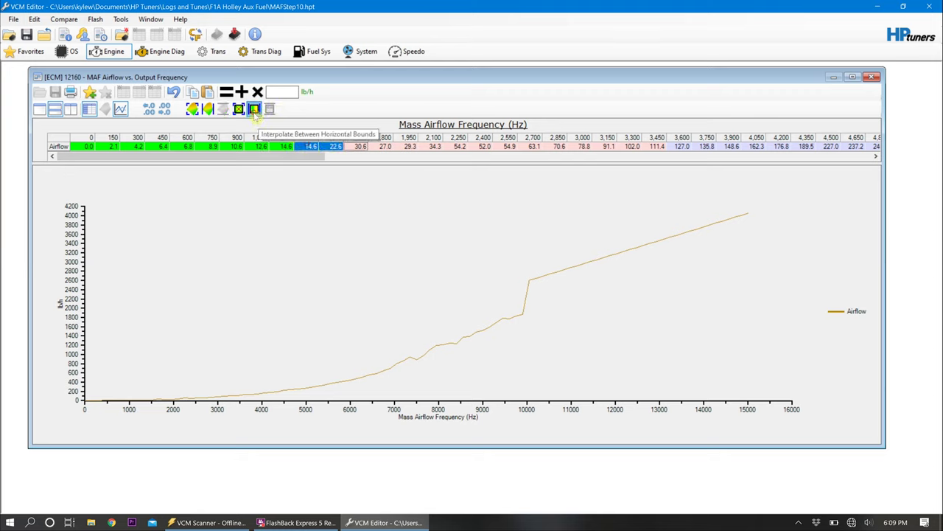
Select the airflow cells from 10,050 to 15,000 Hz and multiply them by 0.95 six times.
drag(318, 156, 692, 158)
click(603, 147)
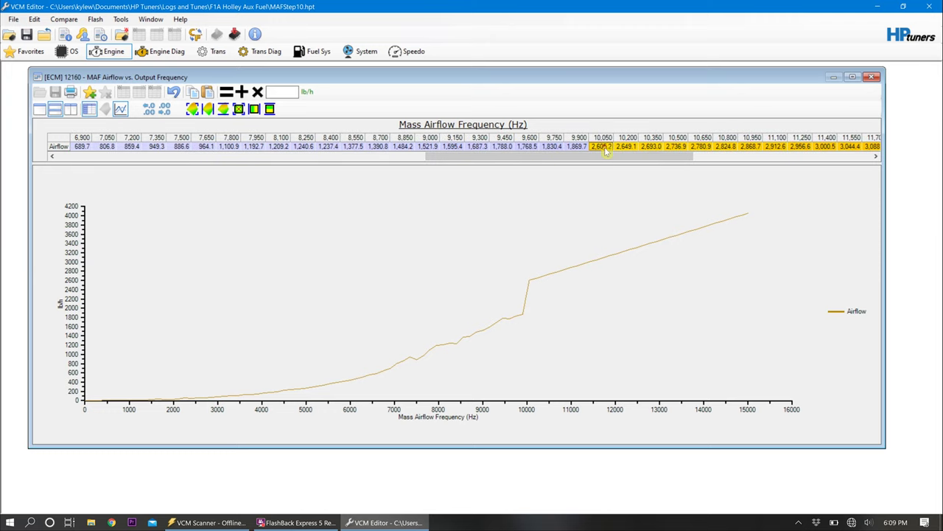
drag(604, 150, 919, 162)
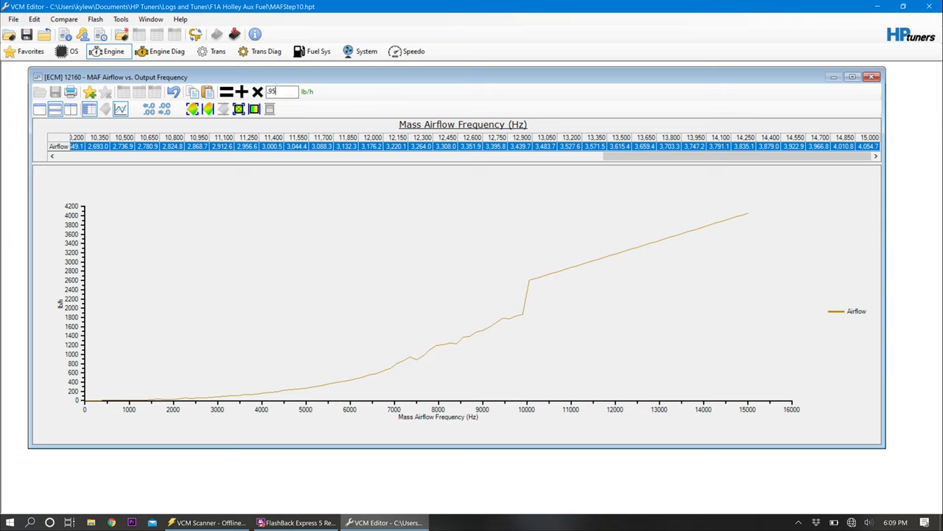
click(257, 92)
click(258, 91)
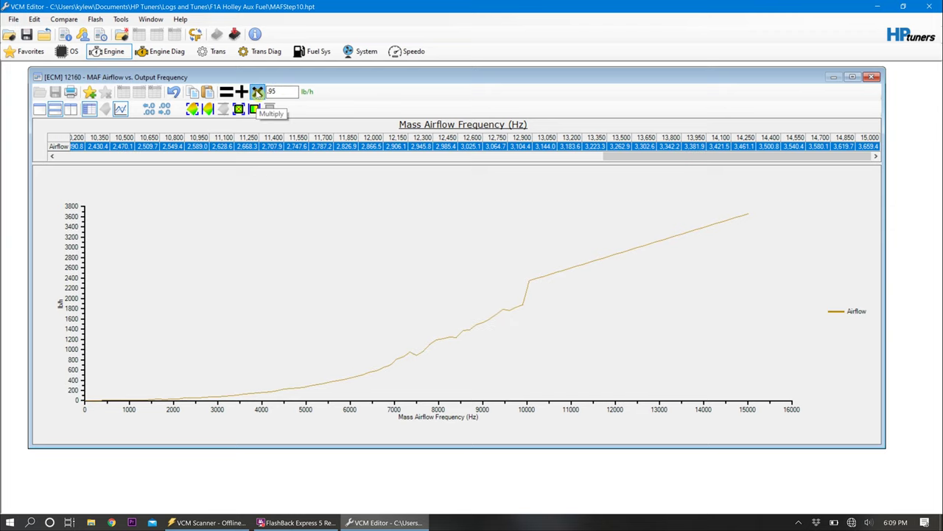
click(258, 91)
click(257, 92)
click(258, 92)
click(257, 92)
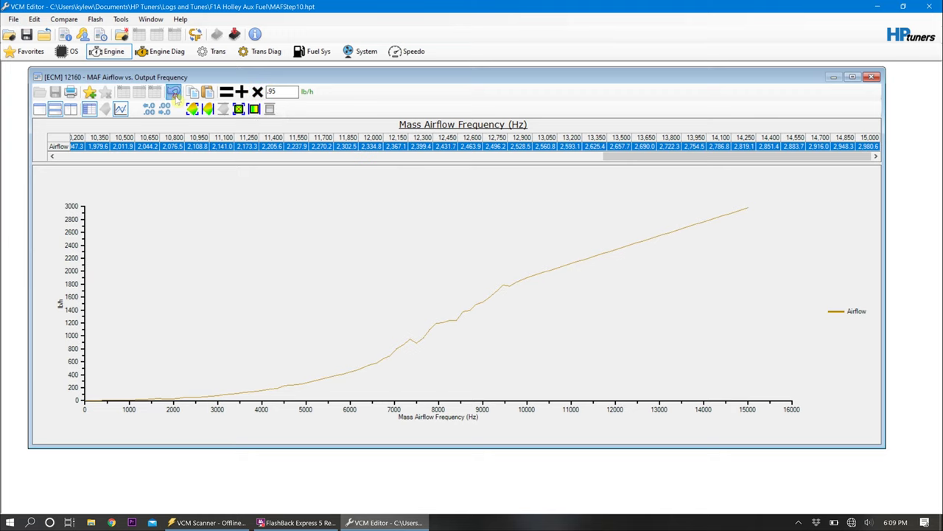
Undo the repeated scaling, then multiply the 10,050 to 15,000 Hz airflow cells by 0.95 five times and by 0.99 twice.
click(173, 92)
click(257, 92)
click(257, 93)
click(257, 92)
click(257, 92)
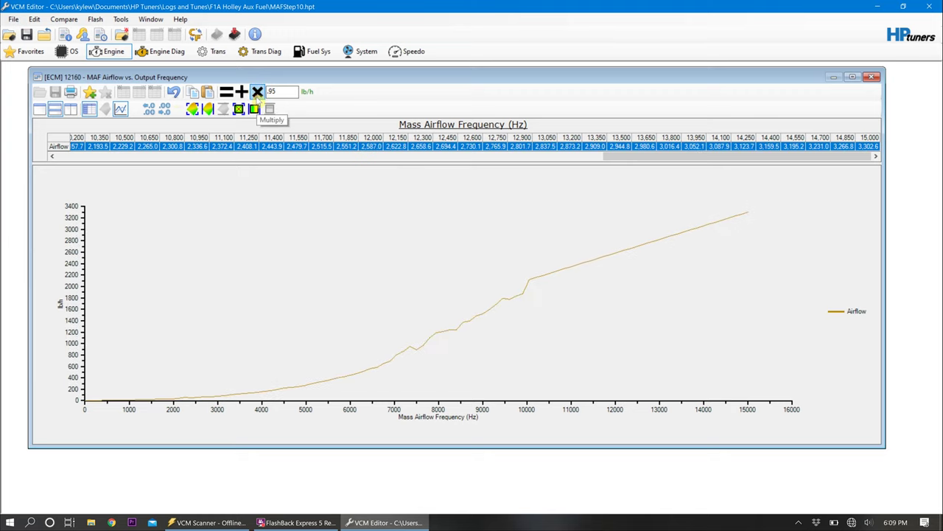
click(257, 92)
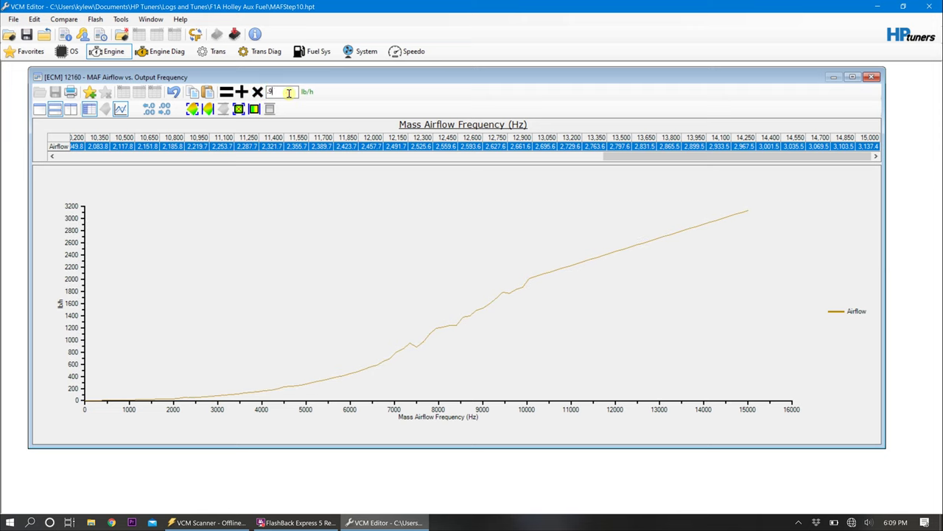
click(257, 92)
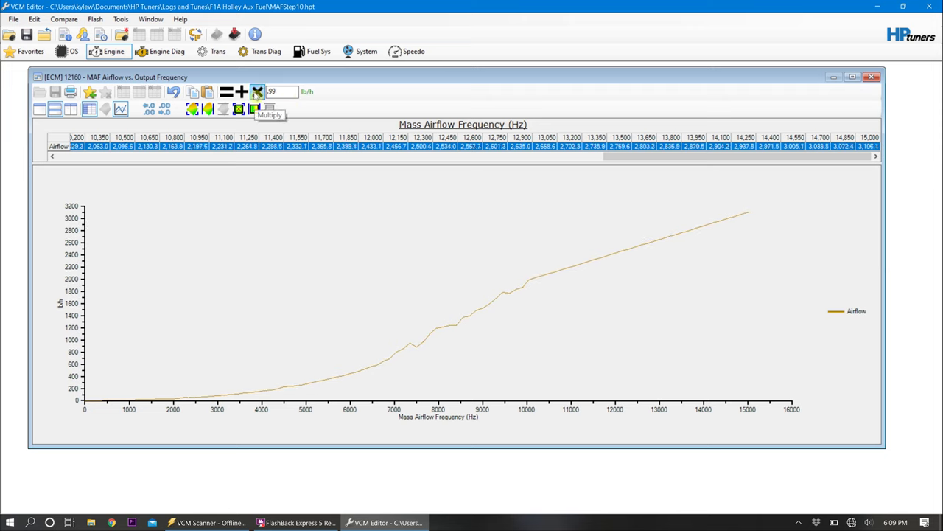
click(257, 92)
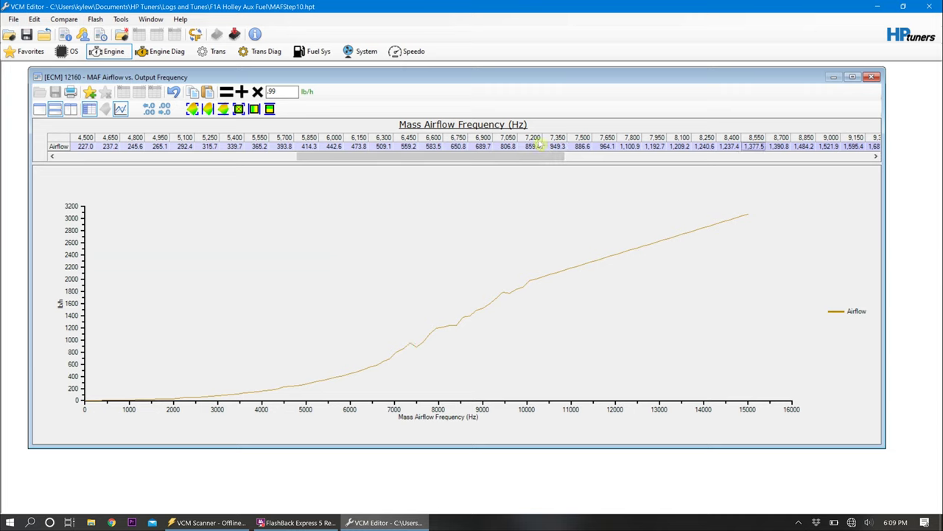
Smooth the airflow values between 7,200 and 7,800 Hz horizontally.
drag(548, 148, 593, 140)
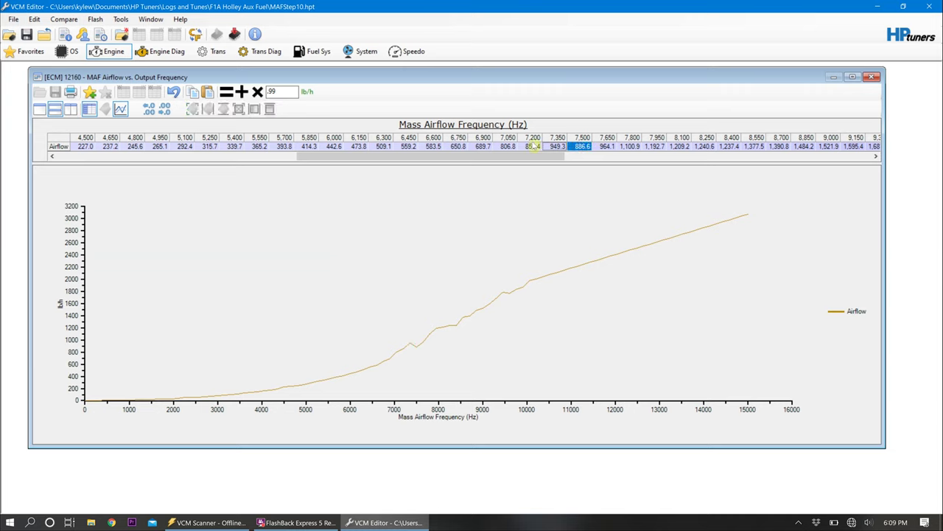
drag(533, 147, 632, 147)
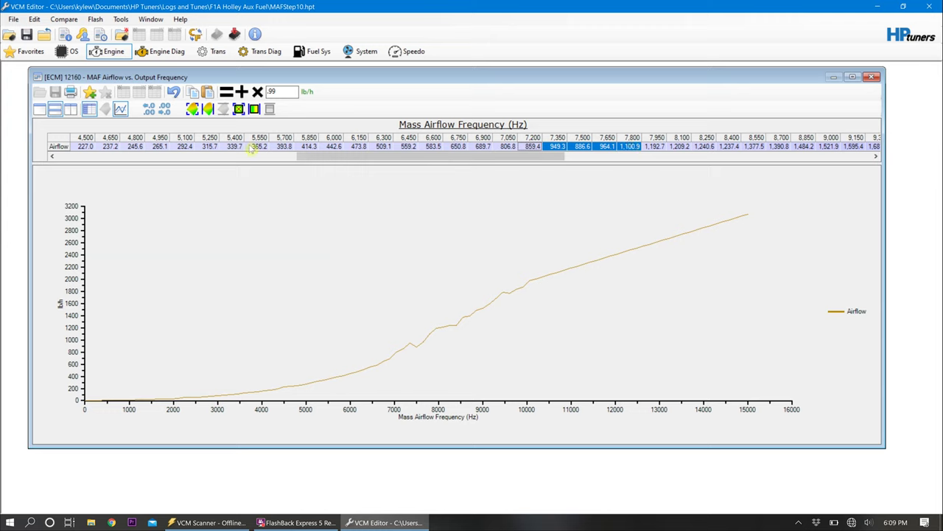
click(209, 110)
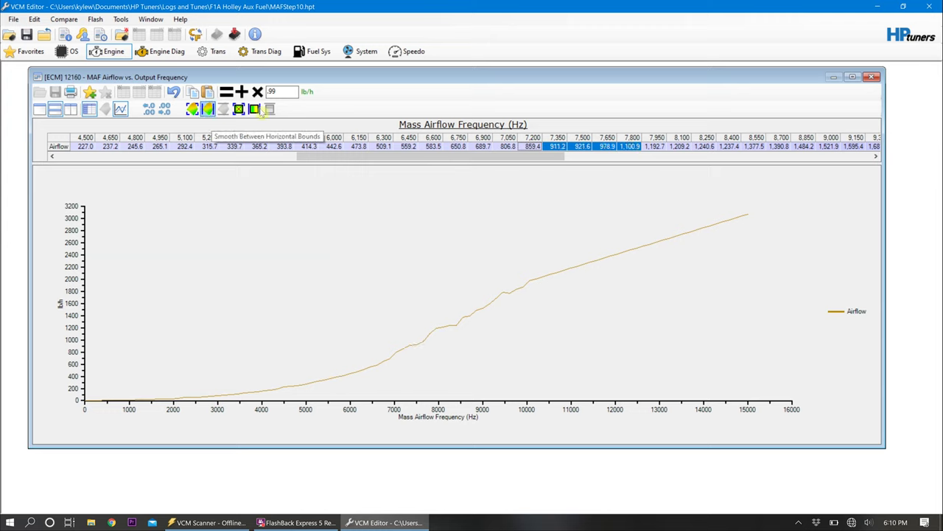
Smooth the airflow curve horizontally from 7,800 Hz through the end of the table at 15,000 Hz.
click(621, 148)
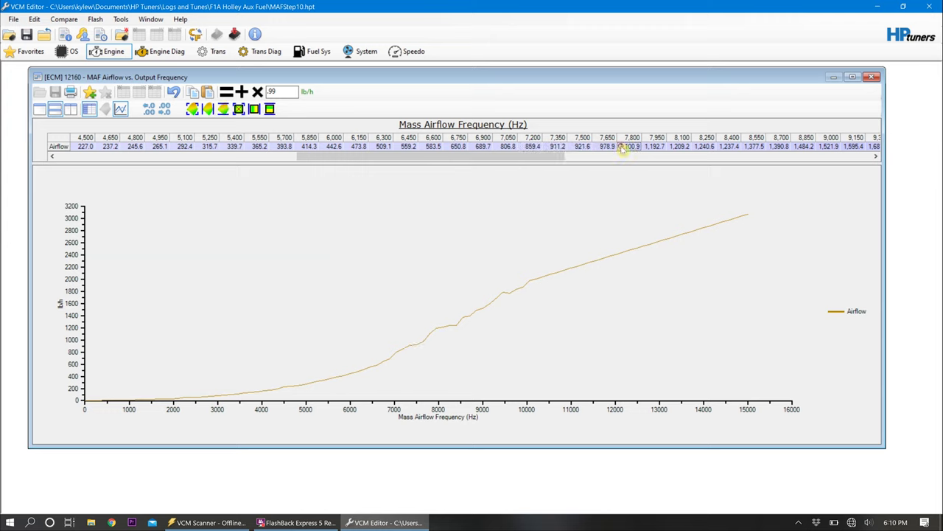
drag(621, 148, 910, 129)
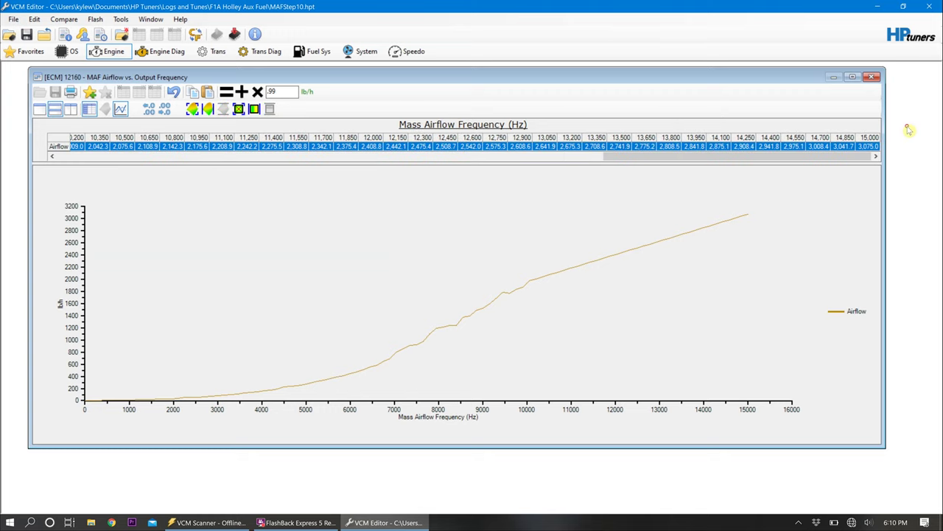
click(210, 110)
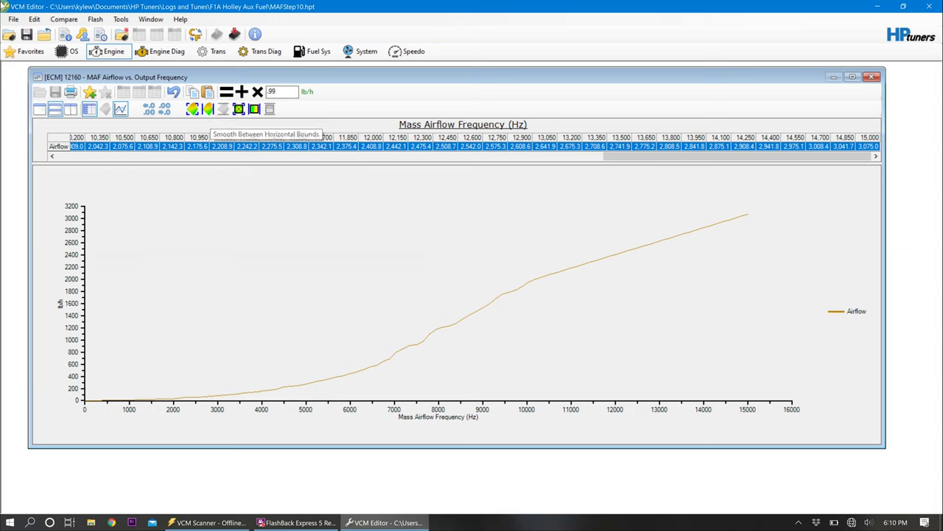
Save the edited tune as a new file named MAFStep11.hpt in the F1A Holley Aux Fuel folder.
click(13, 20)
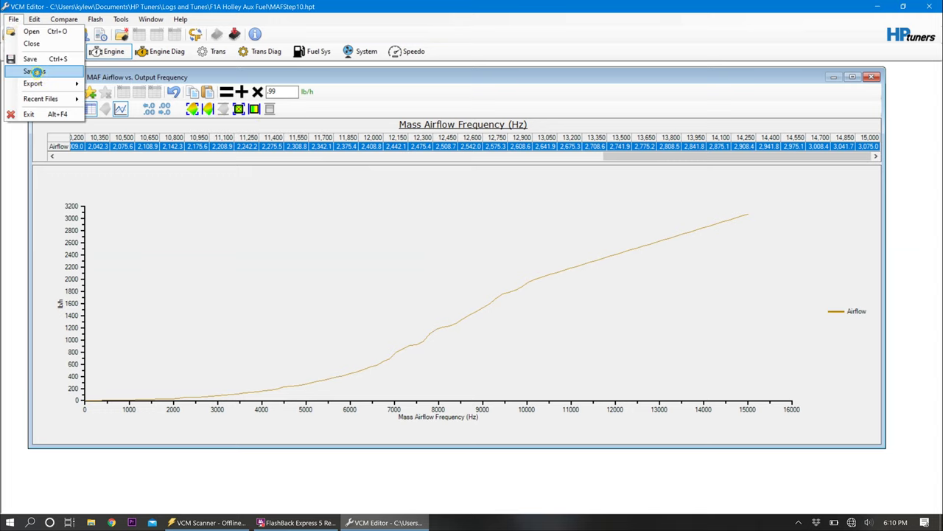
click(35, 71)
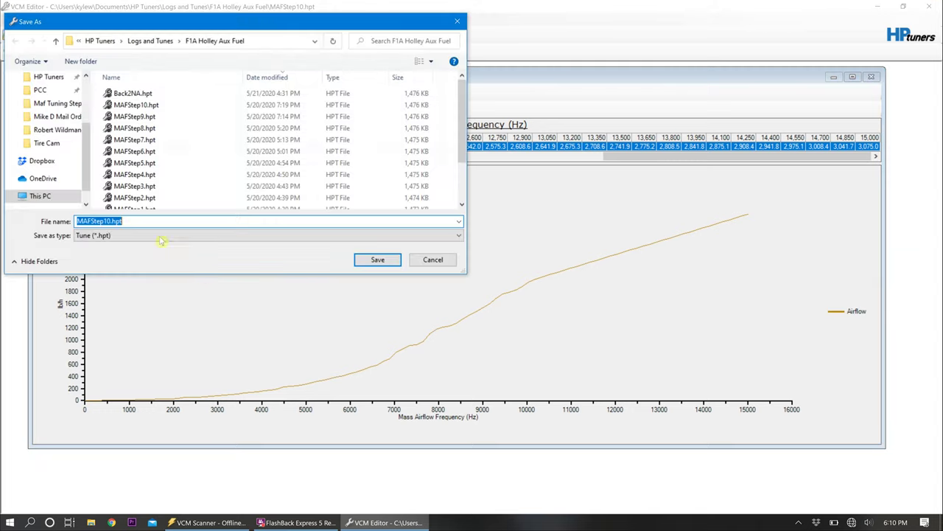
click(111, 221)
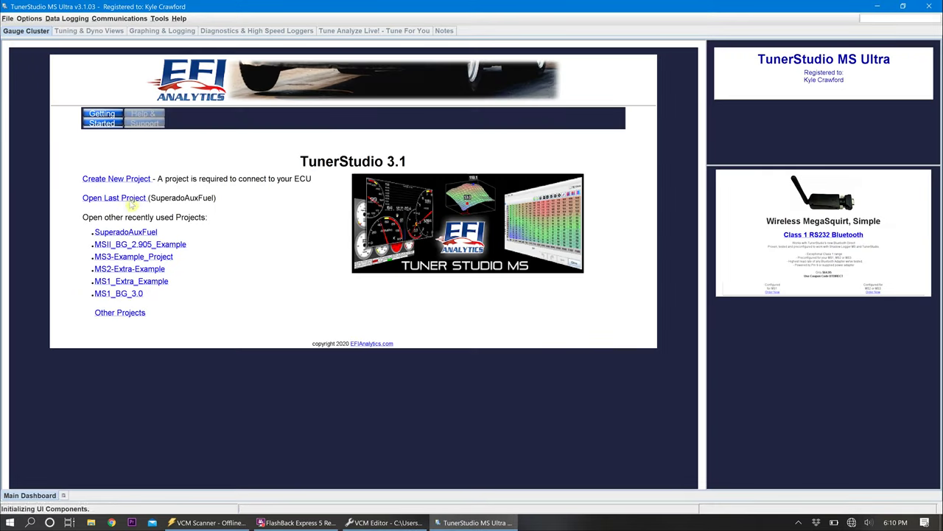
Open the last project, SuperadoAuxFuel, in TunerStudio MS and bring up Fuel VE Table 1.
click(130, 197)
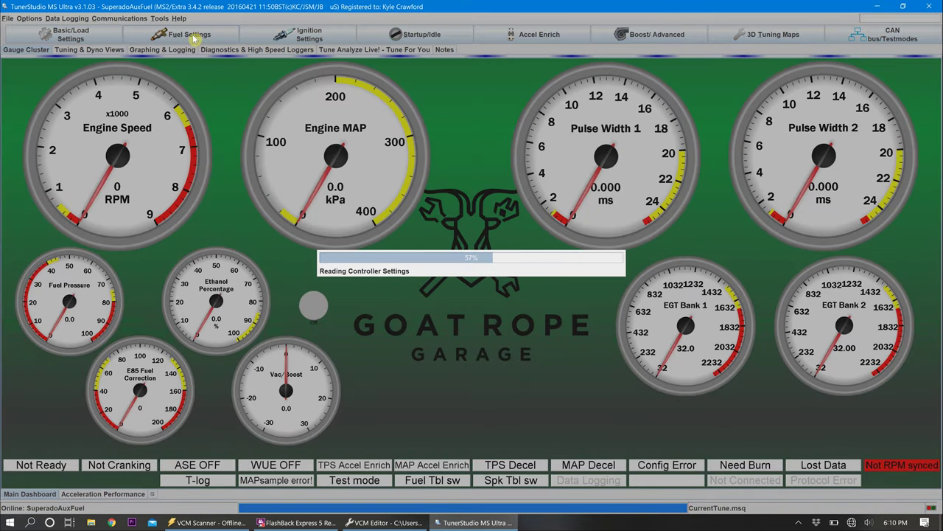
click(195, 39)
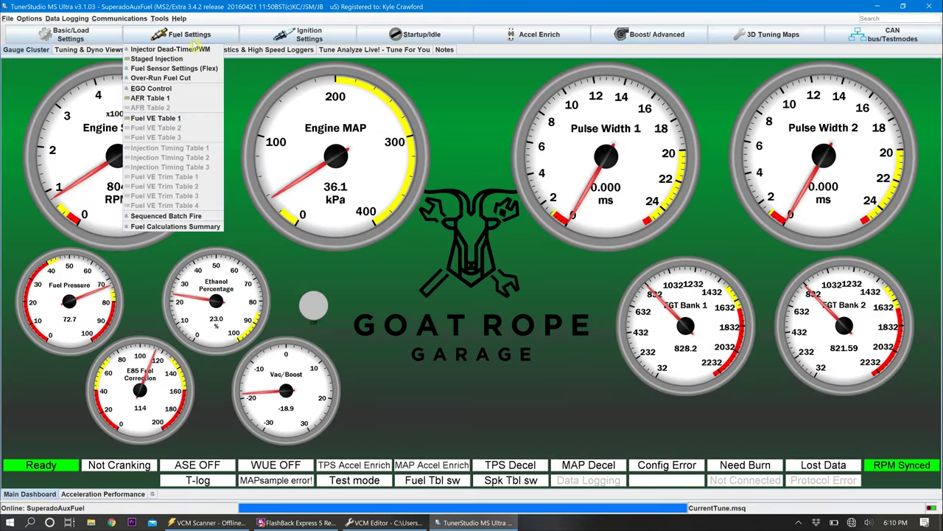
click(181, 121)
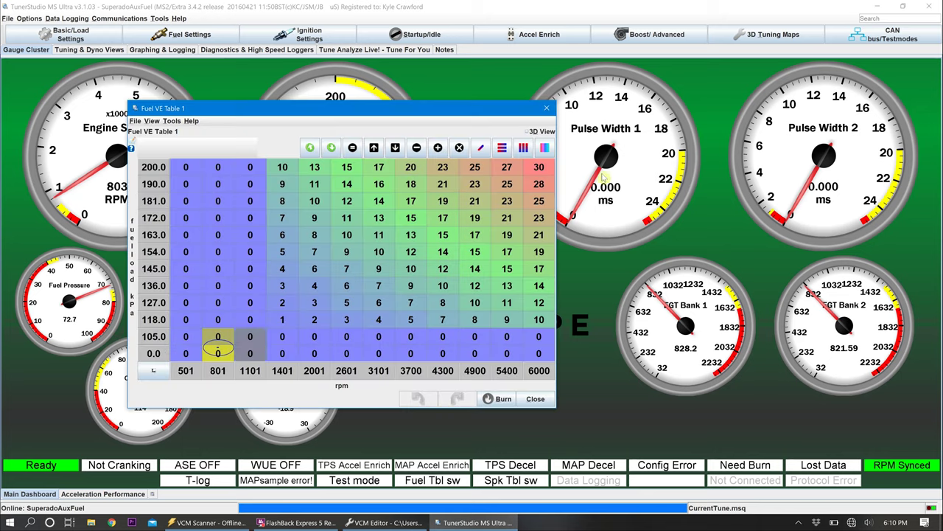
Set the VE cells to 100 at 6000 rpm/200 kPa, and to 30 at 1401 rpm/200 kPa and at 6000 rpm/118 kPa.
click(538, 168)
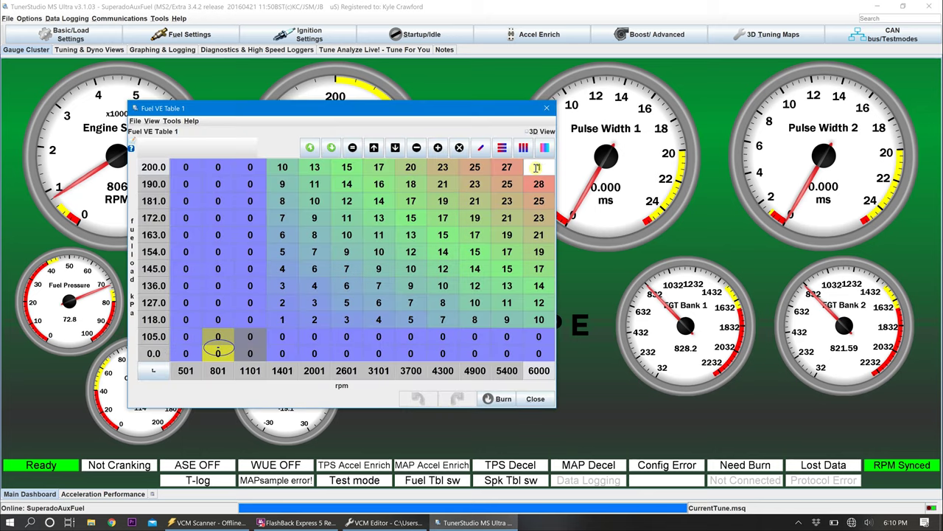
text(100)
key(Return)
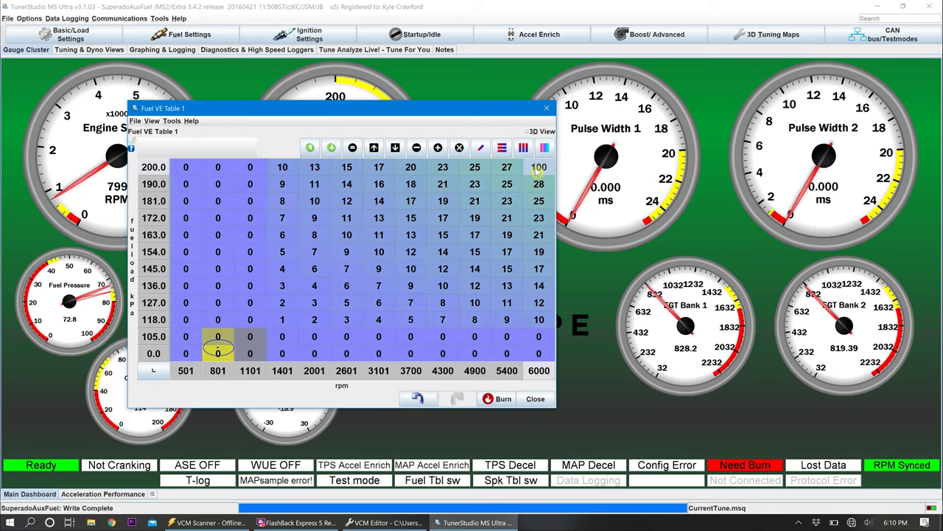
drag(538, 168, 358, 286)
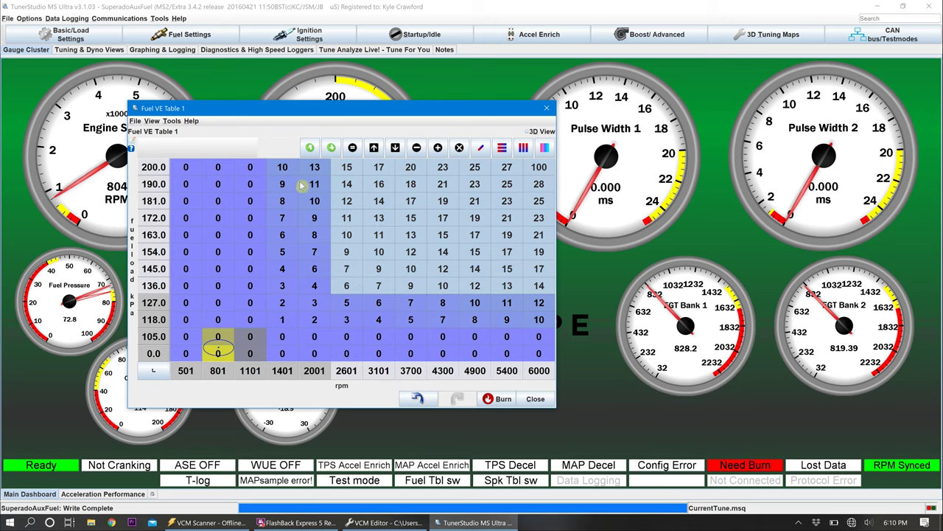
click(282, 167)
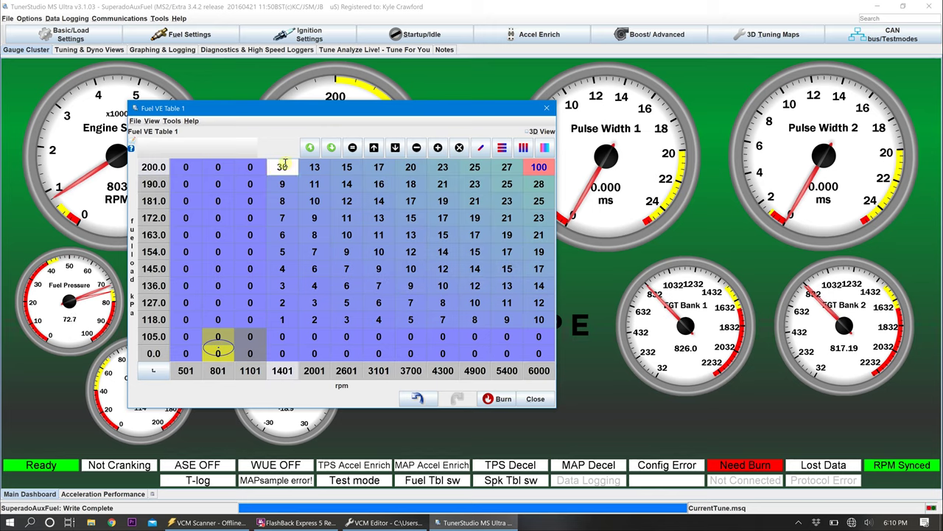
text(3)
click(536, 323)
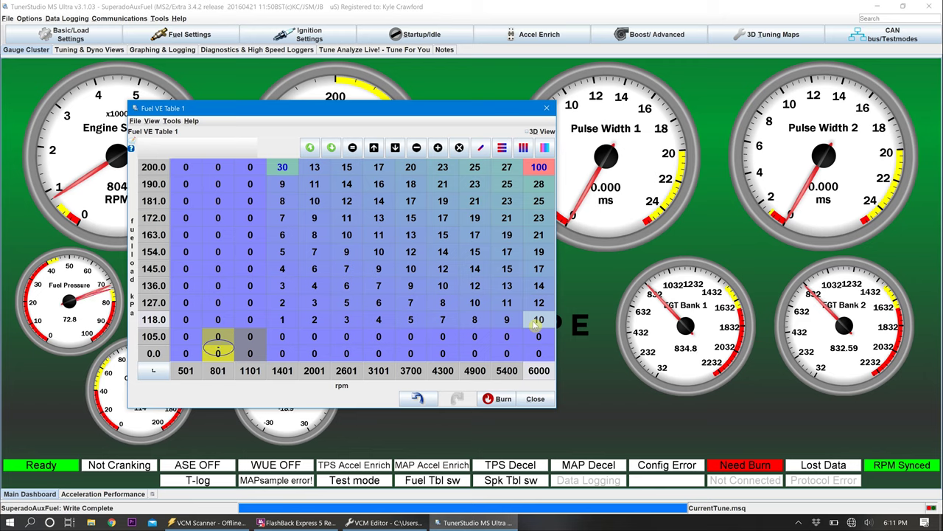
text(13)
key(Return)
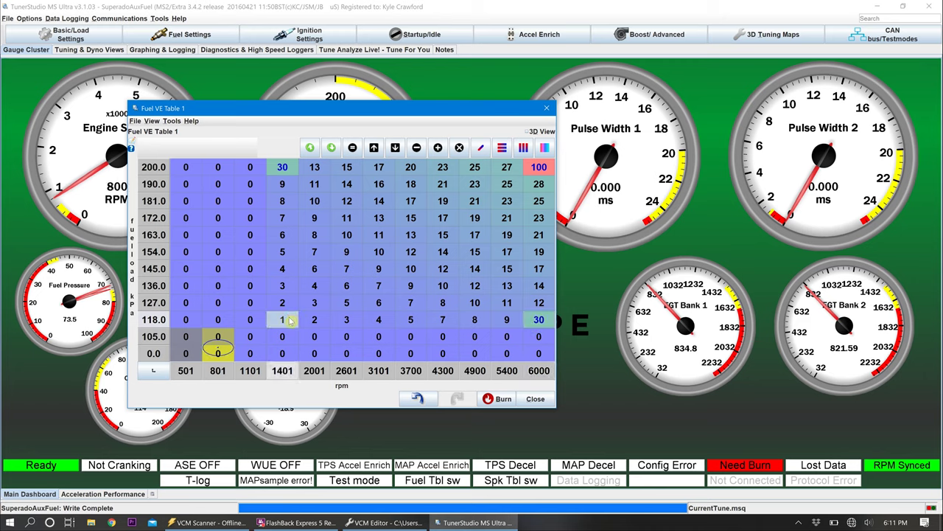
Interpolate the VE cells between the corner values from 1401 to 6000 rpm and 118 to 200 kPa.
drag(291, 319, 536, 171)
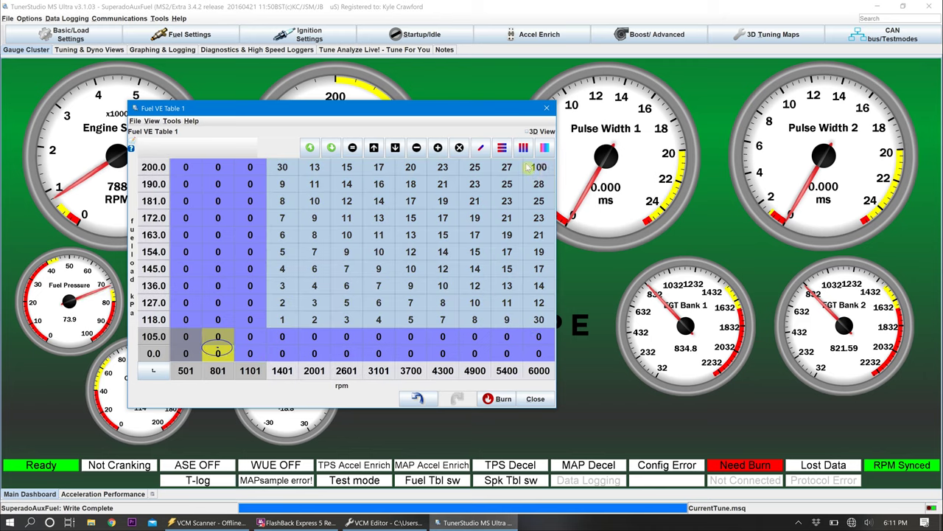
click(481, 148)
click(417, 269)
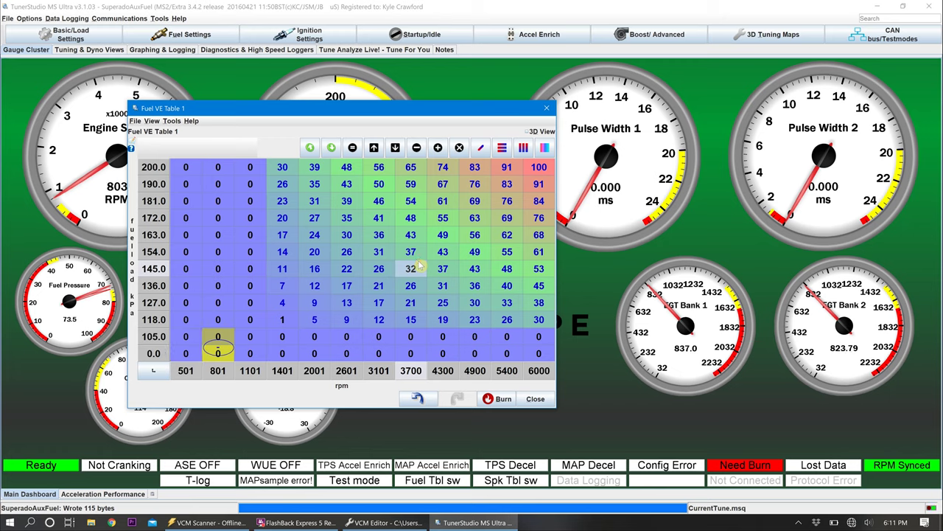
Burn the VE table changes to the controller, then close TunerStudio and return to VCM Editor.
click(488, 399)
click(547, 404)
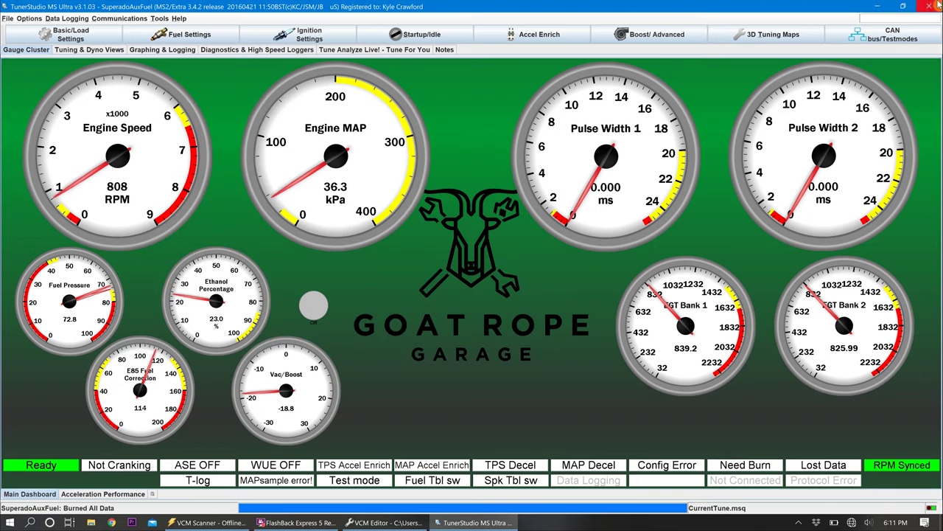
click(932, 6)
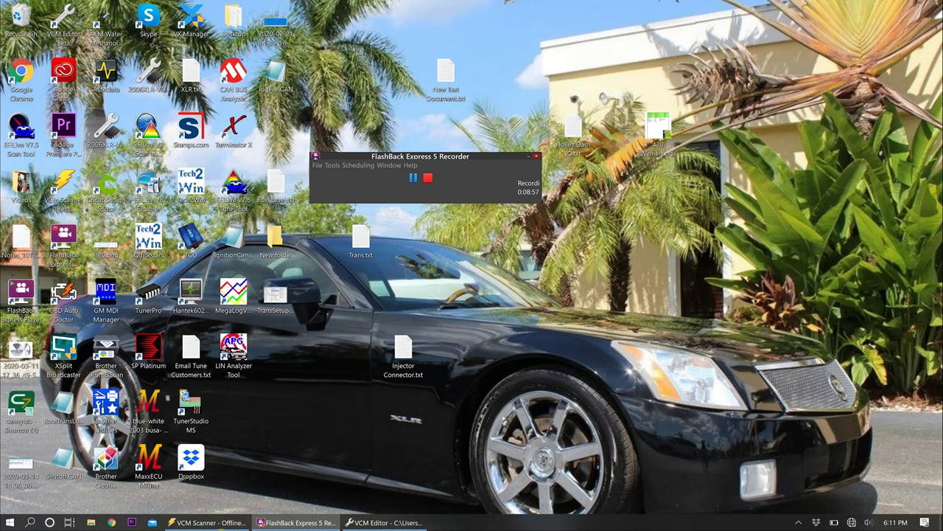
click(398, 522)
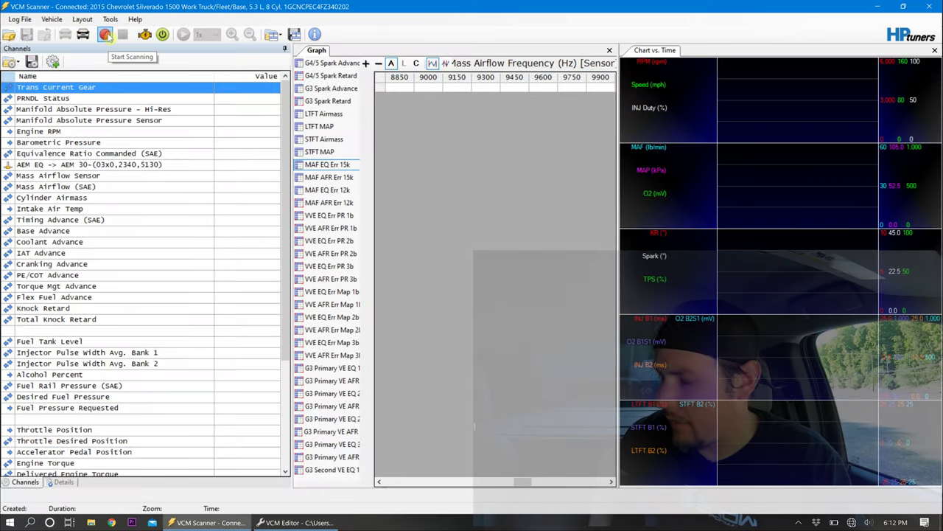
Record a new drive log in VCM Scanner, restarting the scan once at the beginning, and stop it after the drive.
click(105, 35)
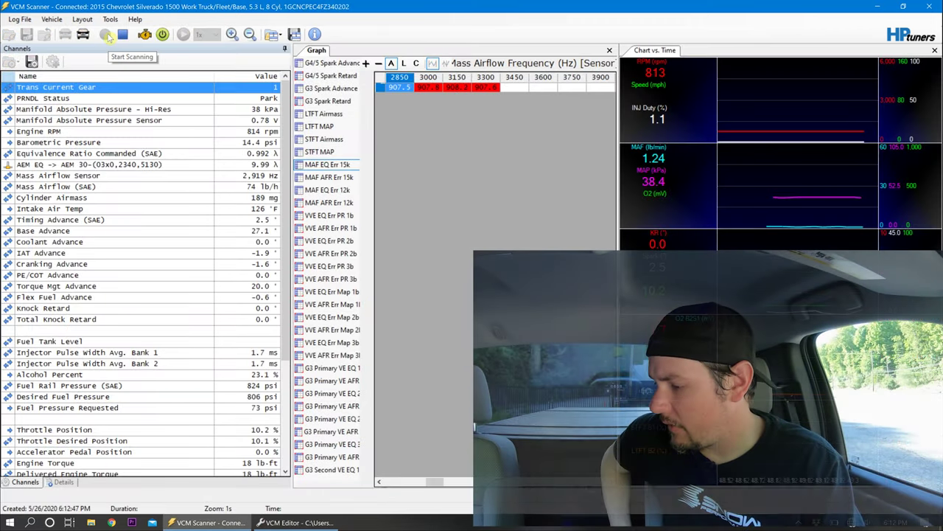
click(105, 35)
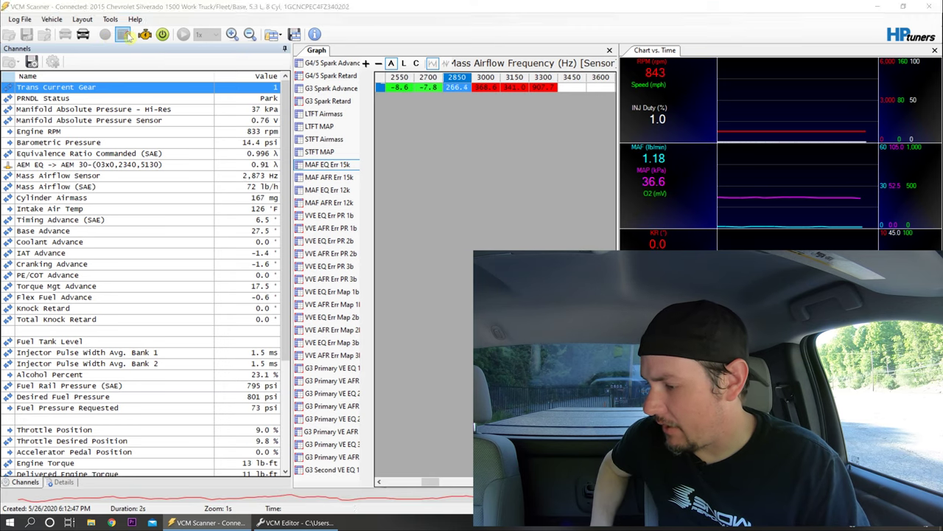
click(105, 34)
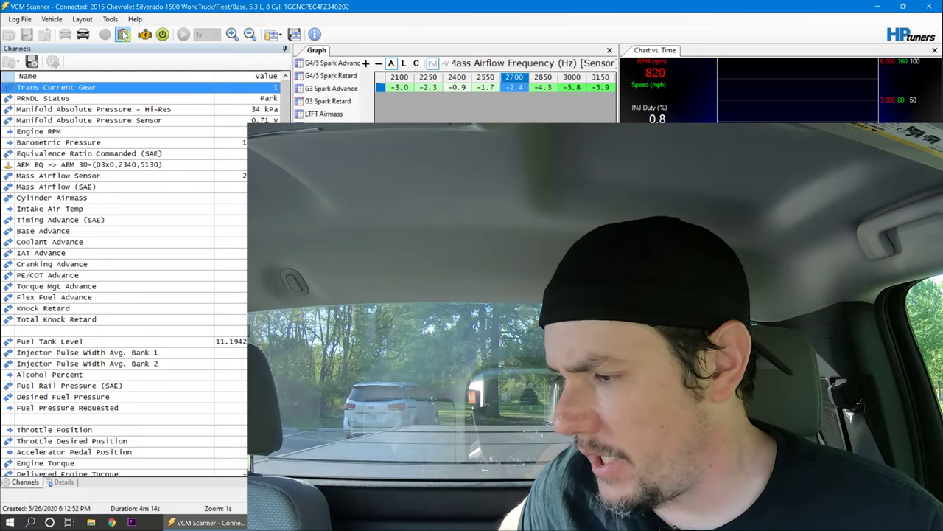
click(123, 35)
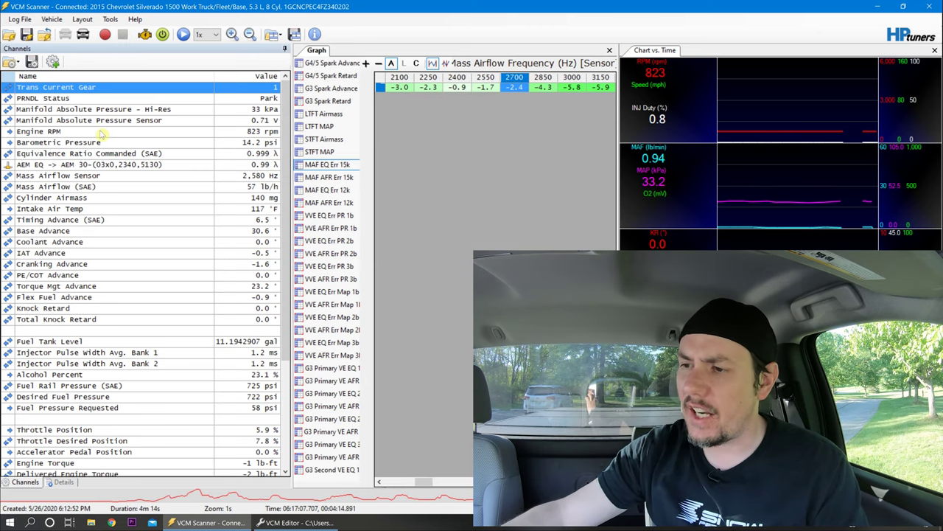
Examine the logged MAF EQ errors across the upper frequencies and the commanded equivalence ratio around 7,350 Hz.
drag(425, 483, 516, 484)
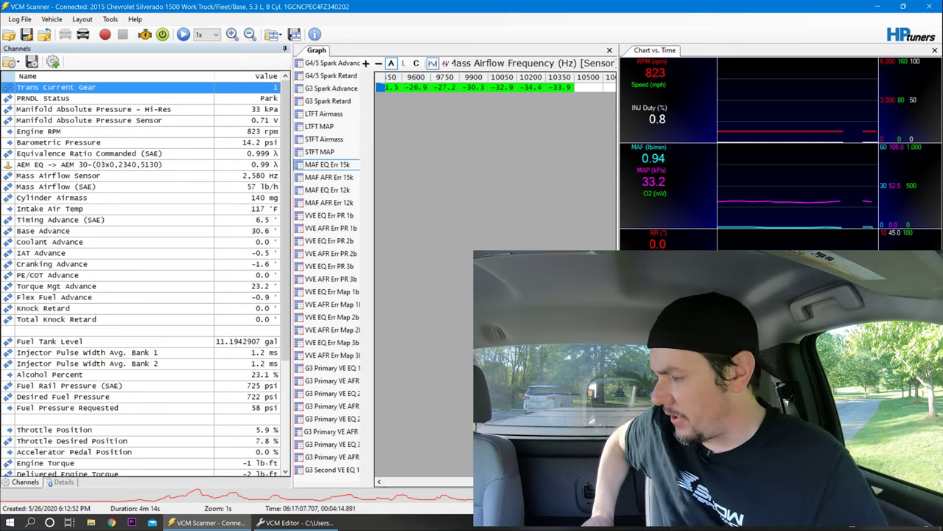
drag(516, 484, 493, 481)
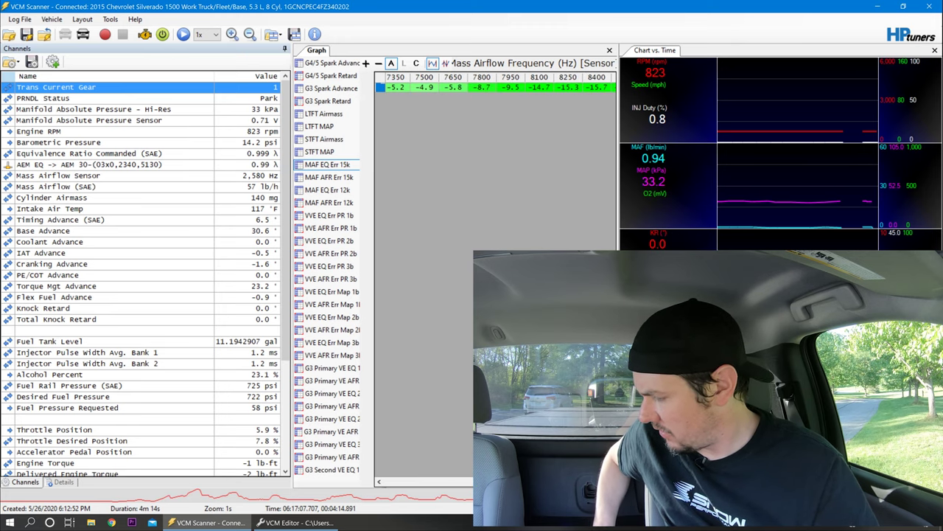
click(399, 87)
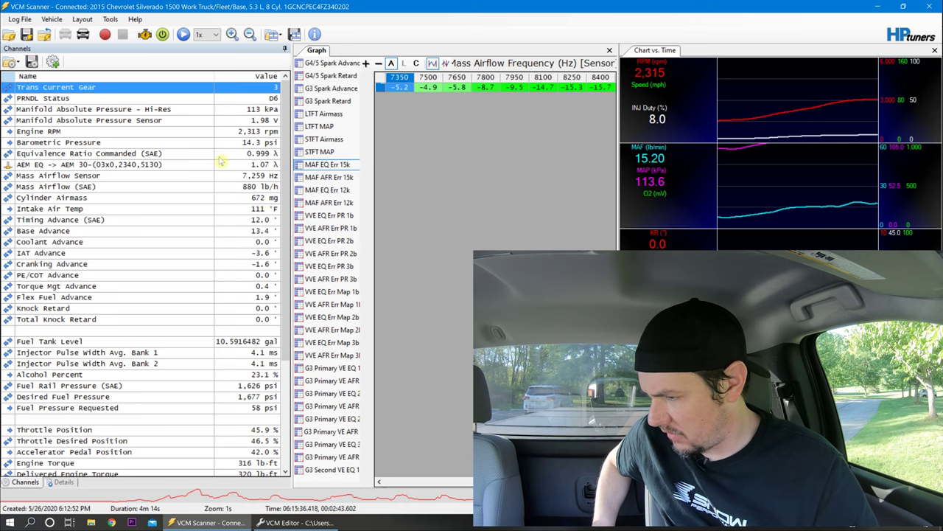
click(185, 155)
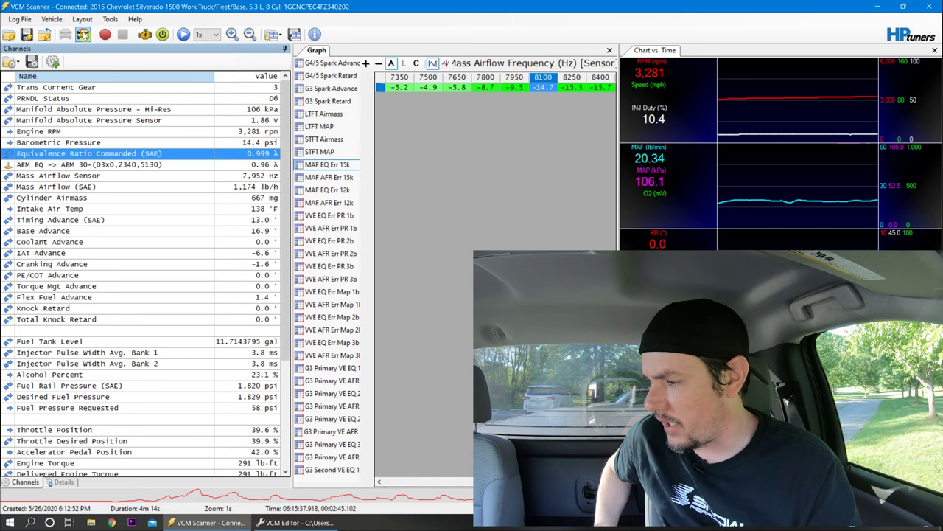
Disconnect the scanner from the vehicle and copy all values of the MAF EQ Err 15k graph.
click(85, 34)
click(382, 86)
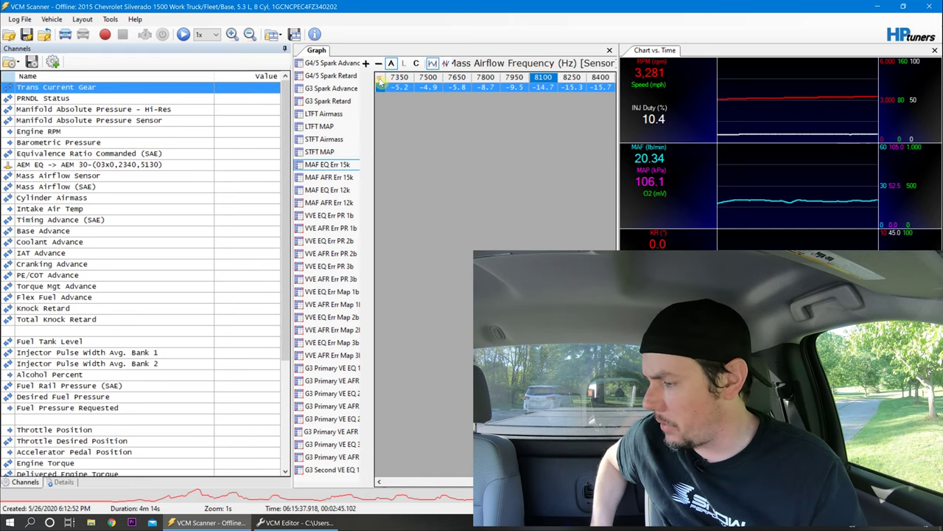
right_click(383, 86)
click(402, 83)
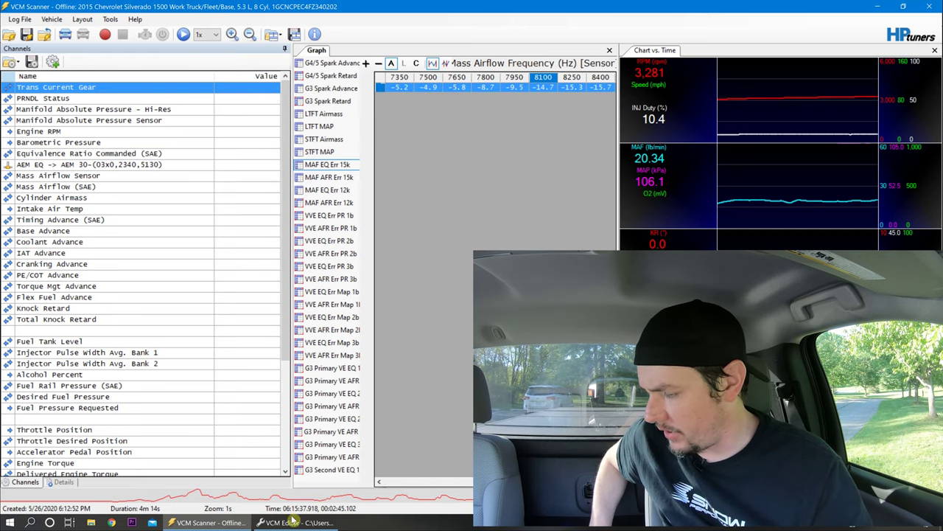
Try applying the copied EQ errors to the MAF airflow table in VCM Editor with Paste Special, then undo it.
click(295, 522)
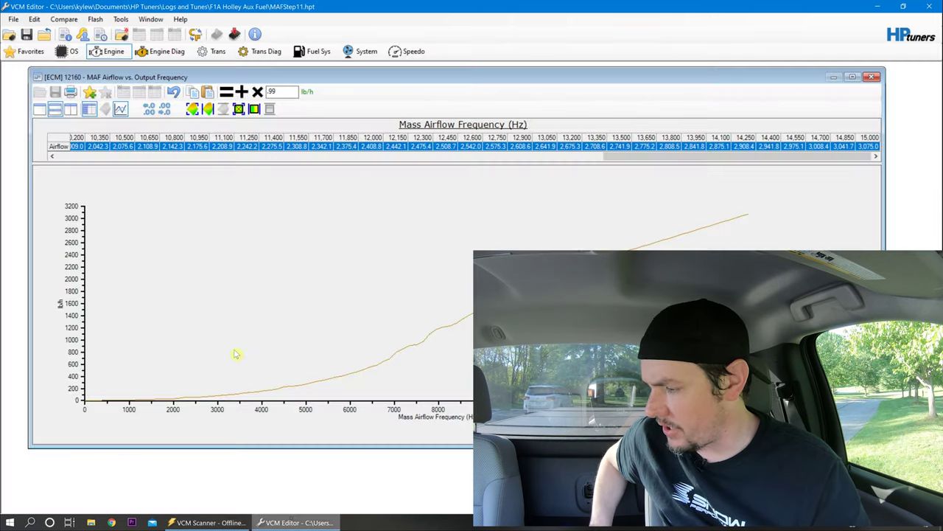
right_click(58, 138)
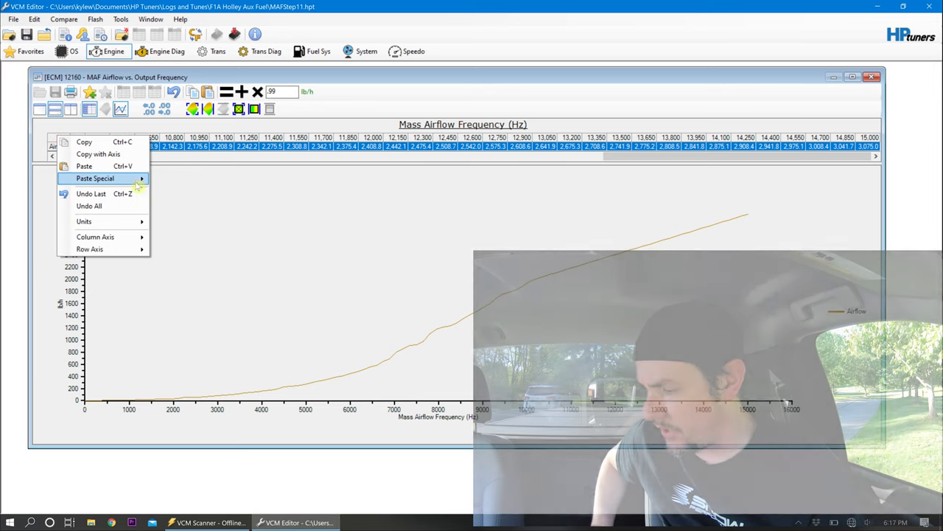
mouse_move(136, 179)
click(194, 204)
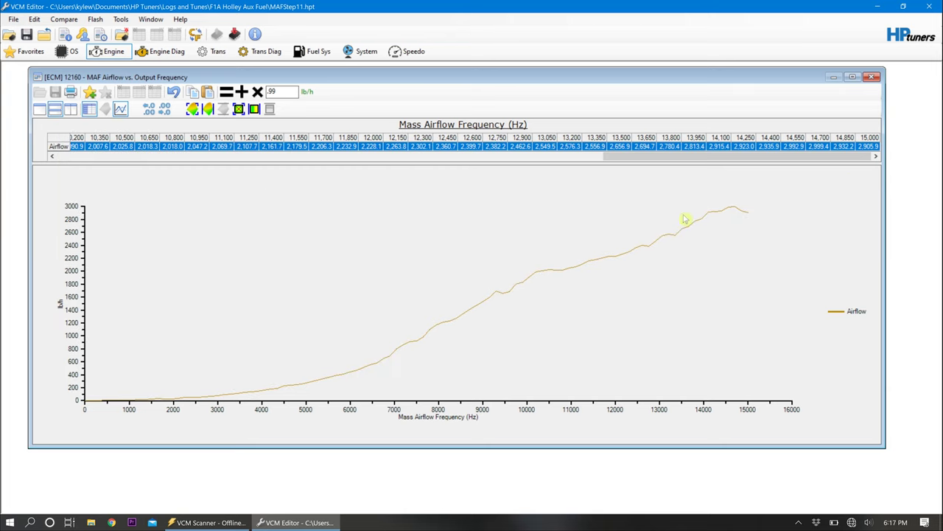
click(653, 157)
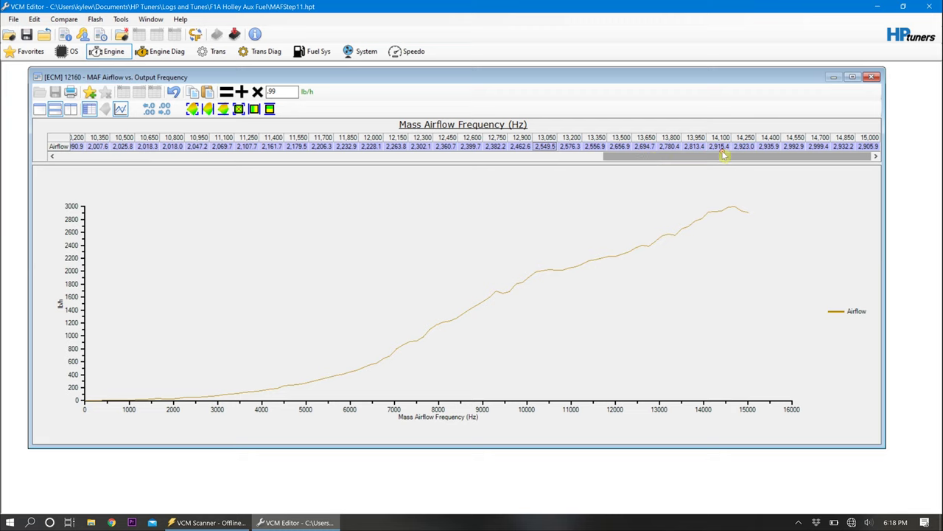
click(173, 93)
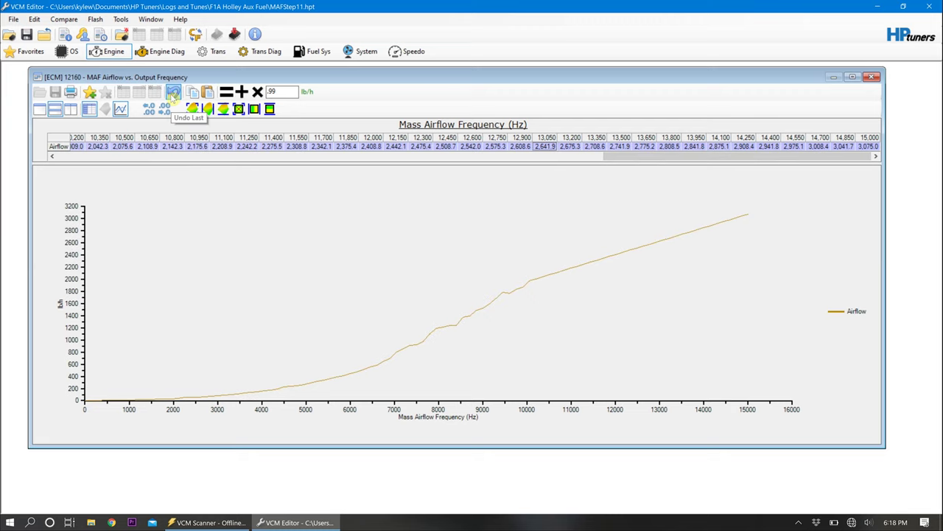
Copy the MAF EQ Err 15k values again in VCM Scanner and return to the airflow table in VCM Editor.
click(221, 522)
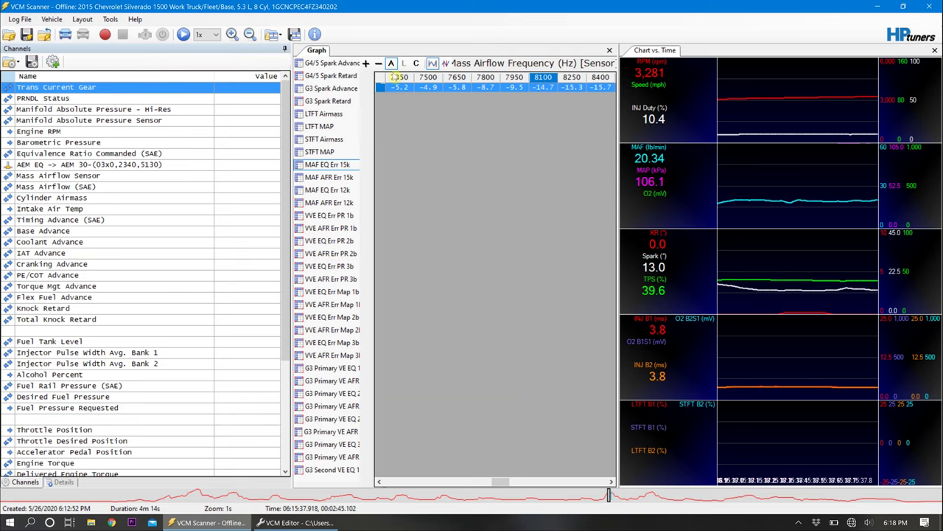
right_click(381, 79)
click(390, 84)
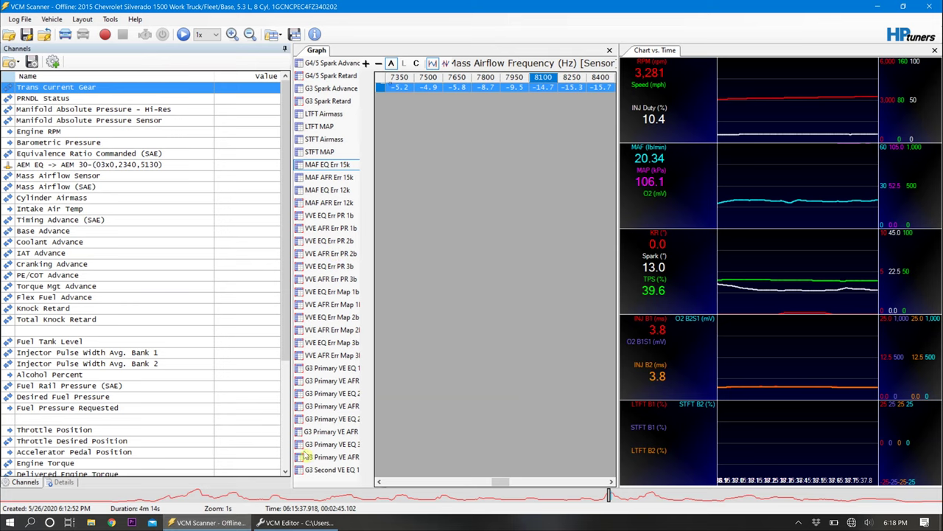
click(293, 521)
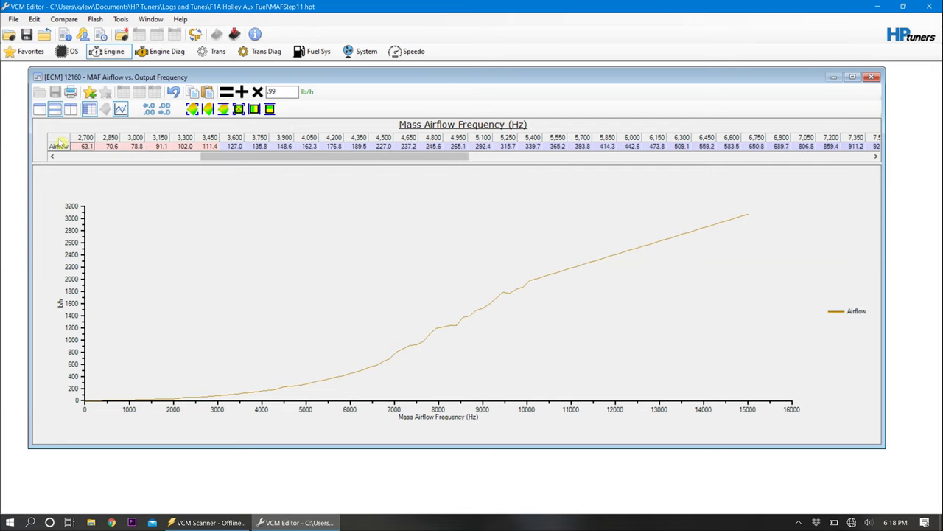
Apply the copied EQ errors to the entire MAF airflow row with Paste Special.
click(58, 145)
right_click(60, 141)
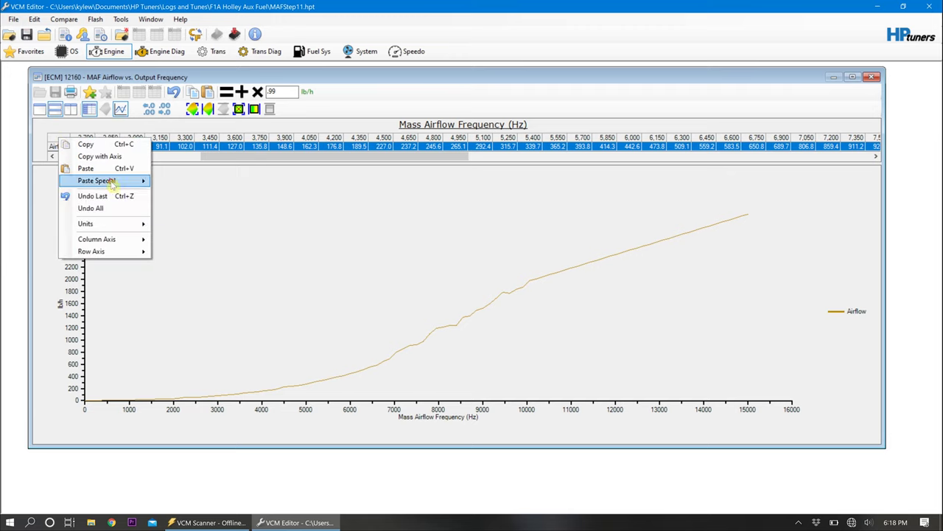
mouse_move(112, 182)
click(219, 215)
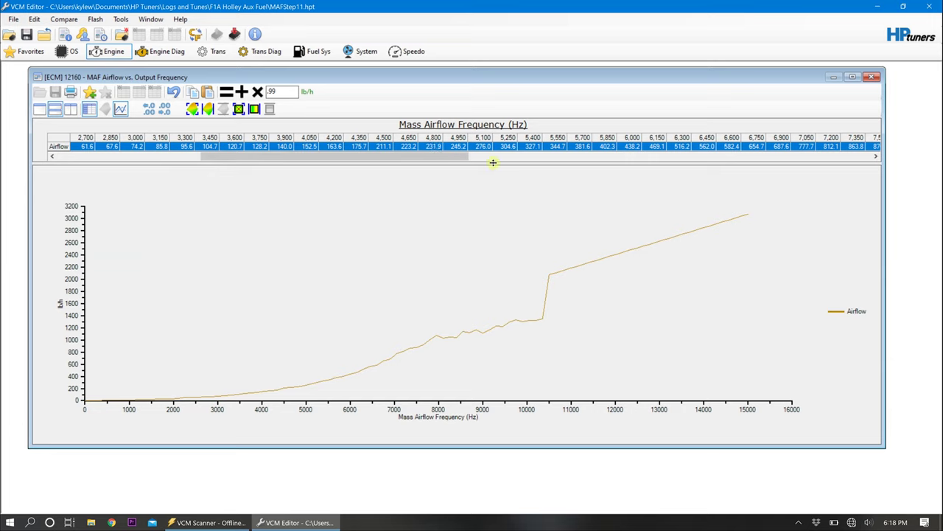
Lower the MAF airflow cells from 10,500 to 15,000 Hz by multiplying them by 0.95 seven times.
click(477, 146)
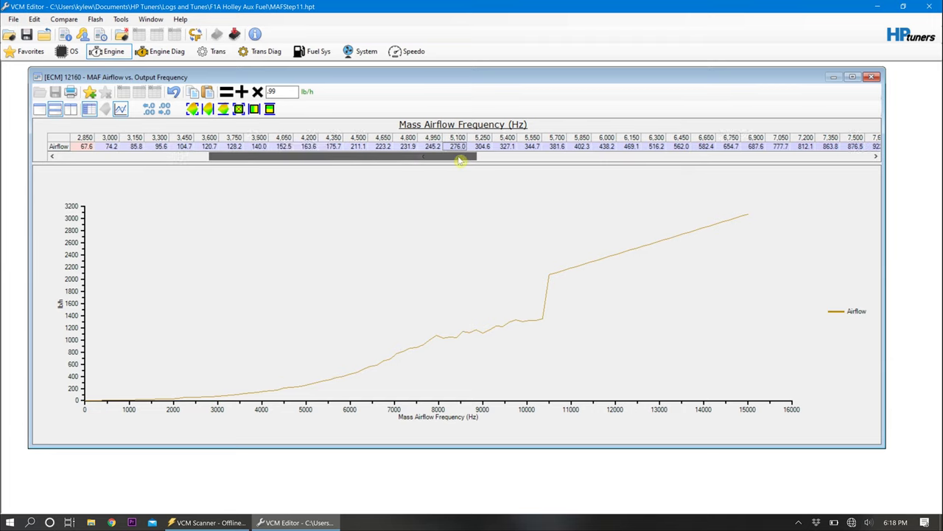
mouse_move(459, 156)
mouse_down()
mouse_move(542, 178)
mouse_move(803, 185)
mouse_move(666, 206)
mouse_up()
click(542, 320)
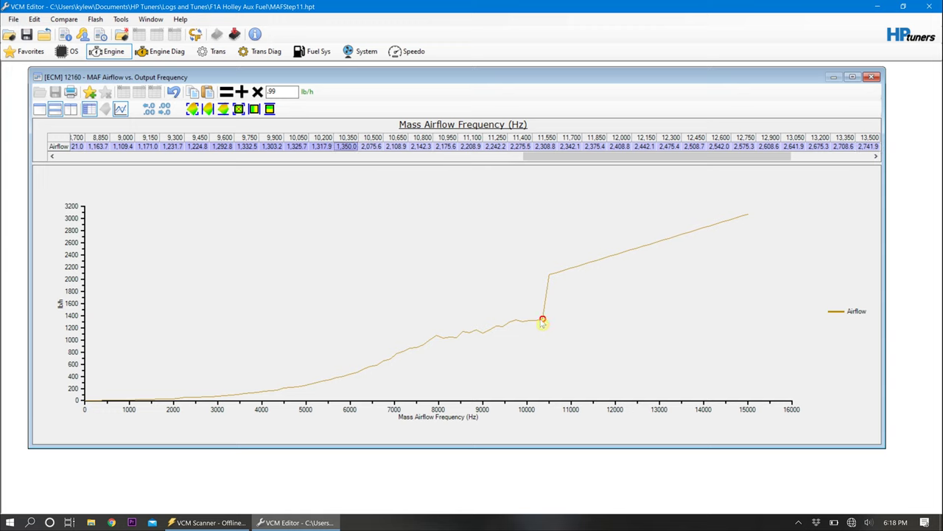
key(Right)
drag(366, 145, 935, 184)
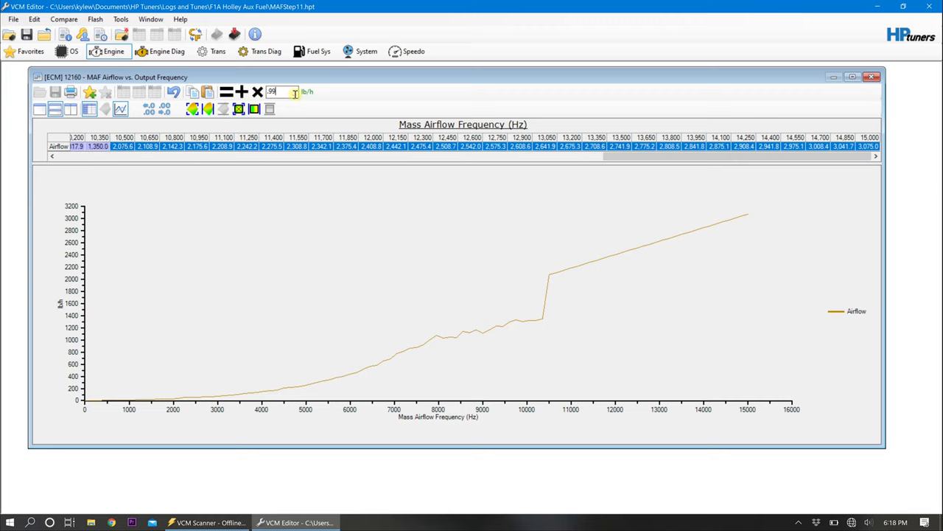
click(257, 91)
click(258, 91)
click(257, 91)
click(257, 92)
click(257, 91)
click(258, 92)
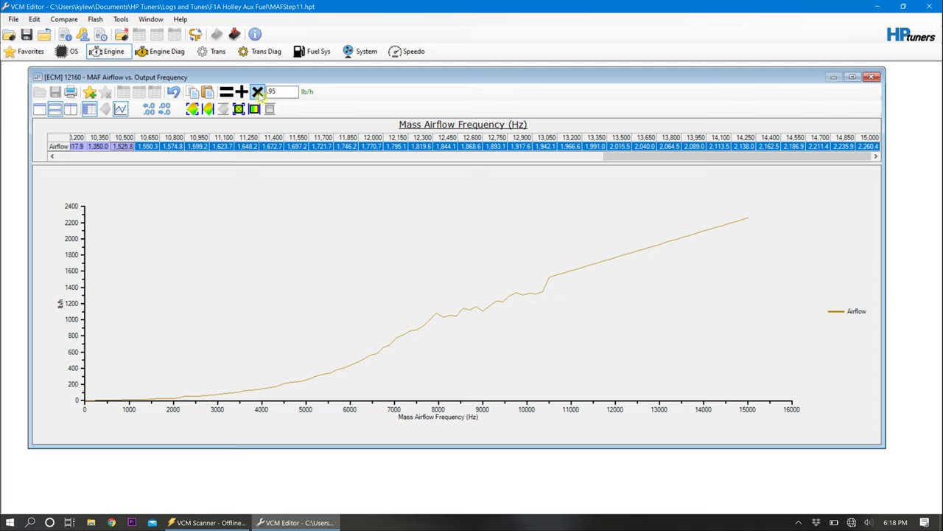
click(258, 92)
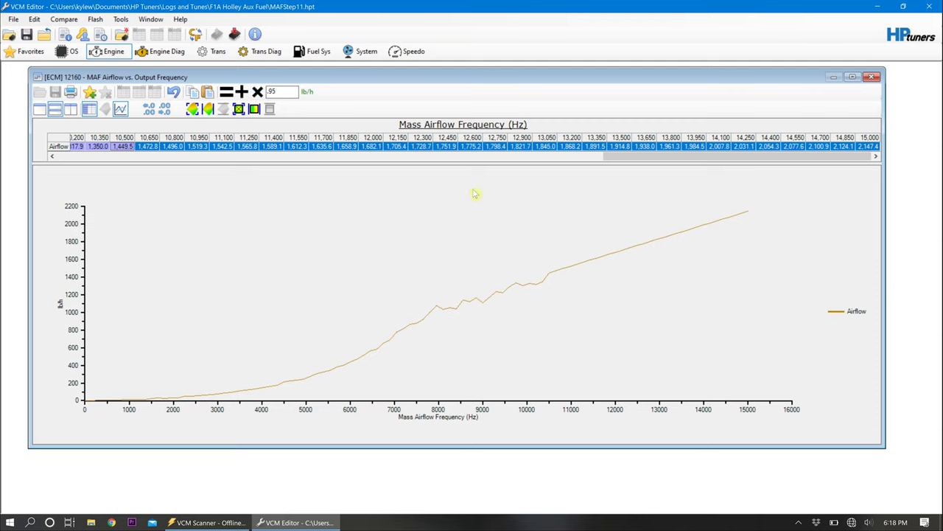
Smooth the MAF airflow curve between horizontal bounds from 7,950 to 15,000 Hz.
click(437, 303)
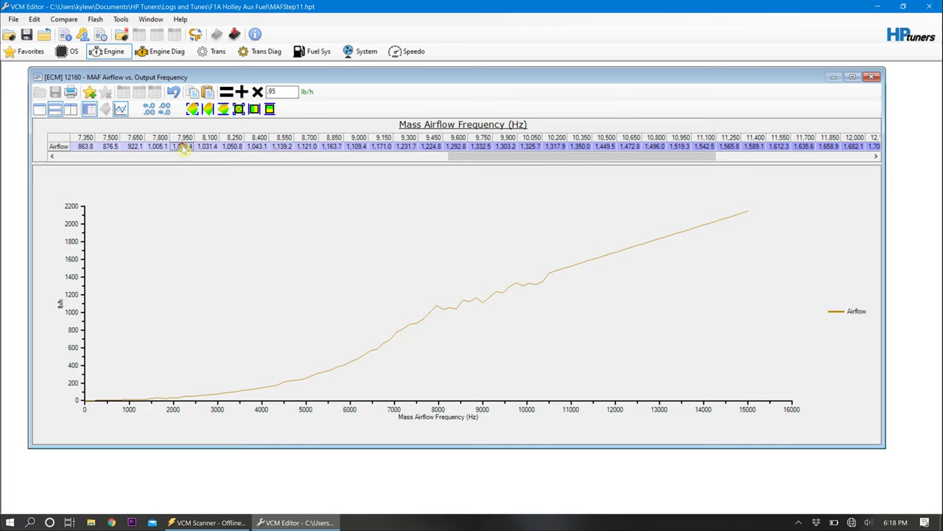
drag(184, 148, 916, 146)
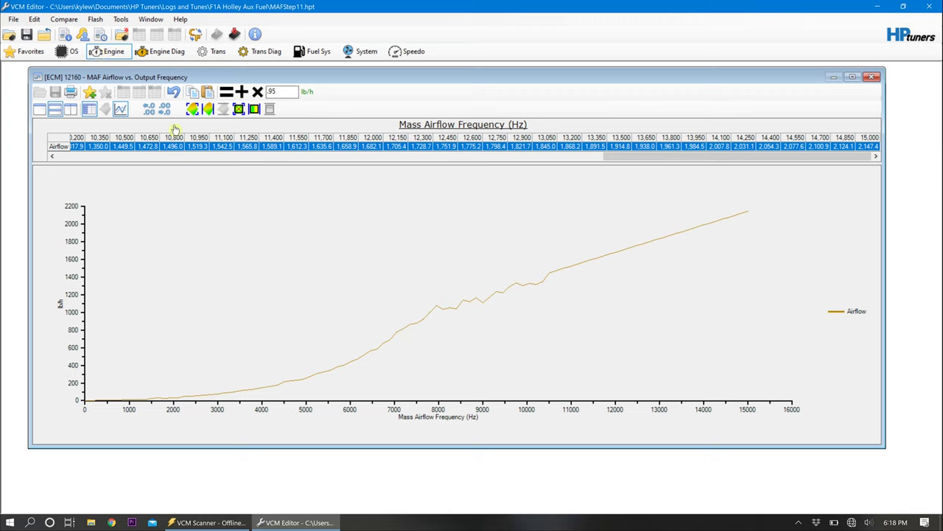
click(209, 109)
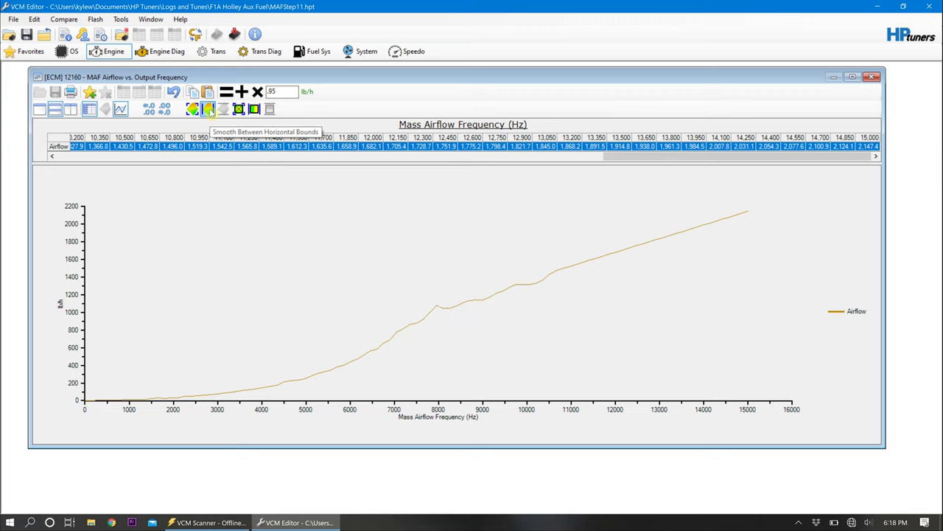
Smooth the MAF airflow cells from 7,650 to 8,400 Hz between horizontal bounds and close the table.
click(374, 157)
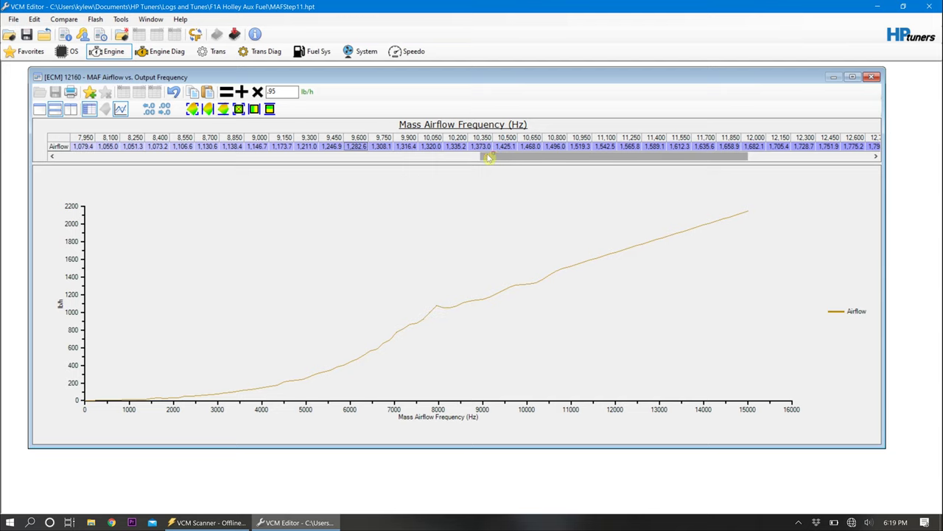
drag(497, 157, 467, 157)
drag(136, 147, 248, 152)
click(208, 109)
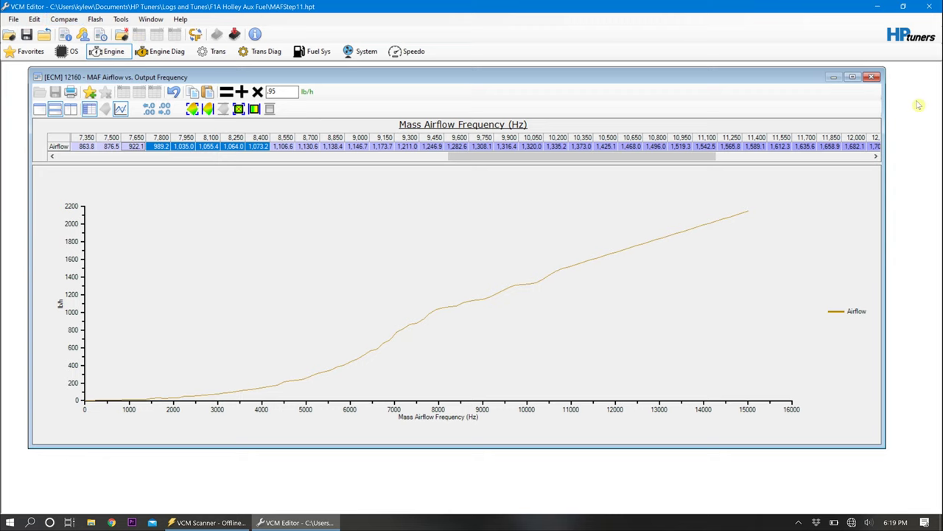
click(872, 77)
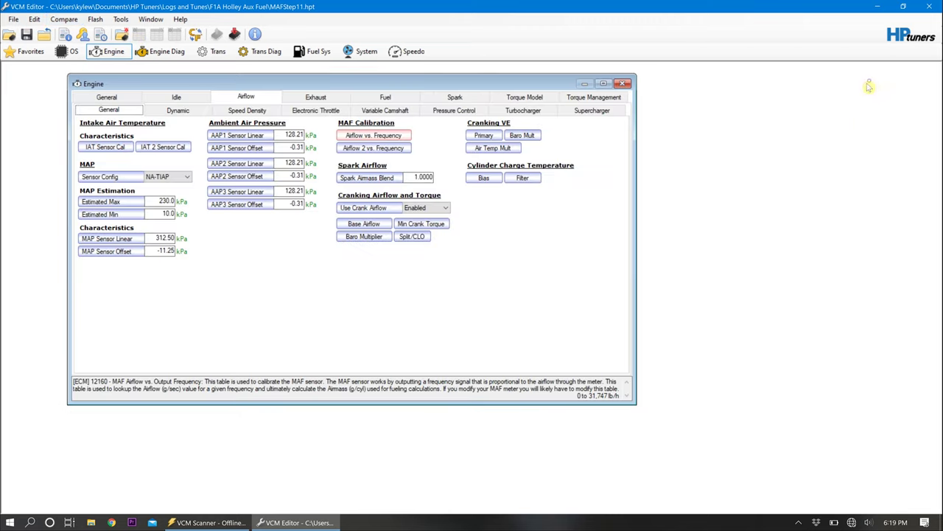
Set the Power Enrich delay RPM to 2000 in the engine fuel settings.
click(385, 98)
click(316, 110)
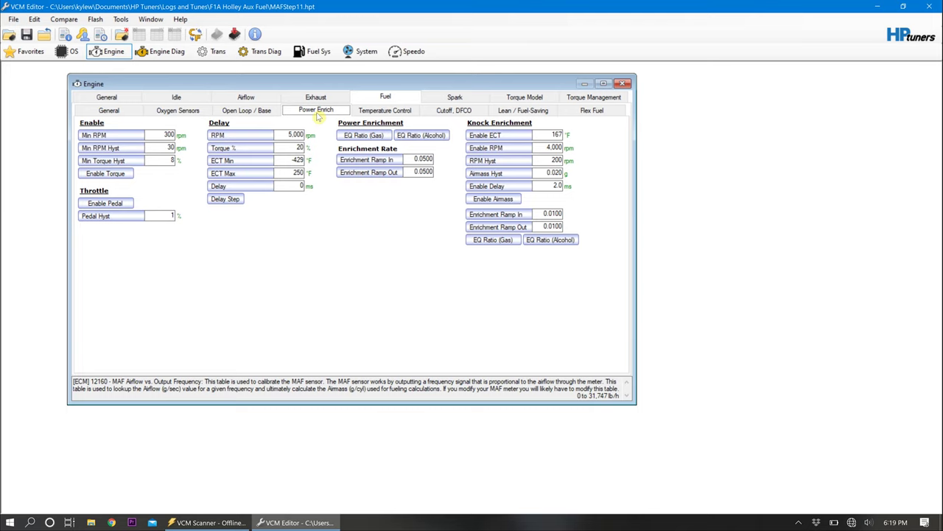
double_click(292, 134)
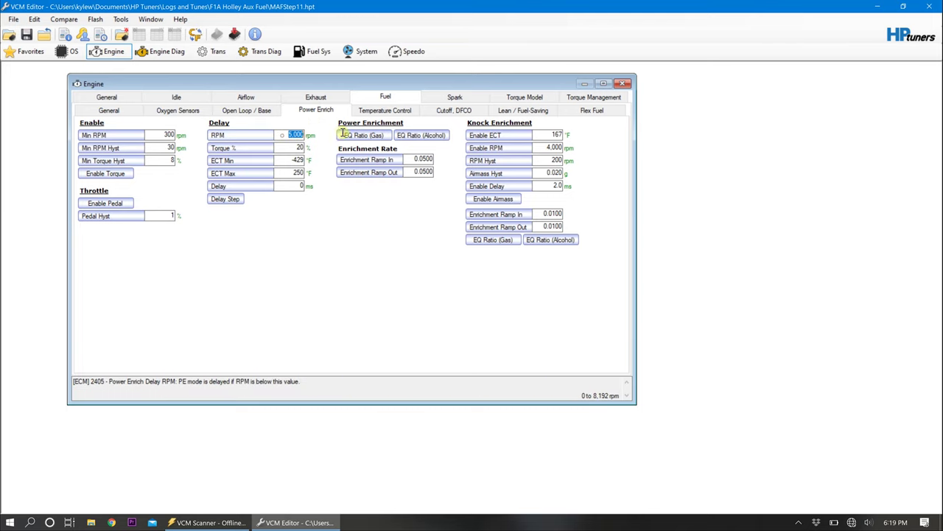
text(20)
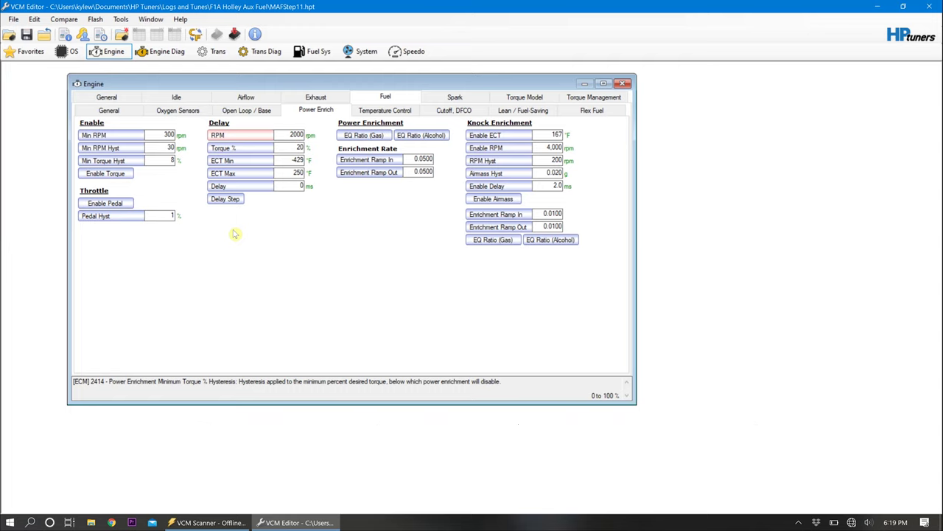
Save the tune as a new file named MAFStep12.hpt.
click(14, 19)
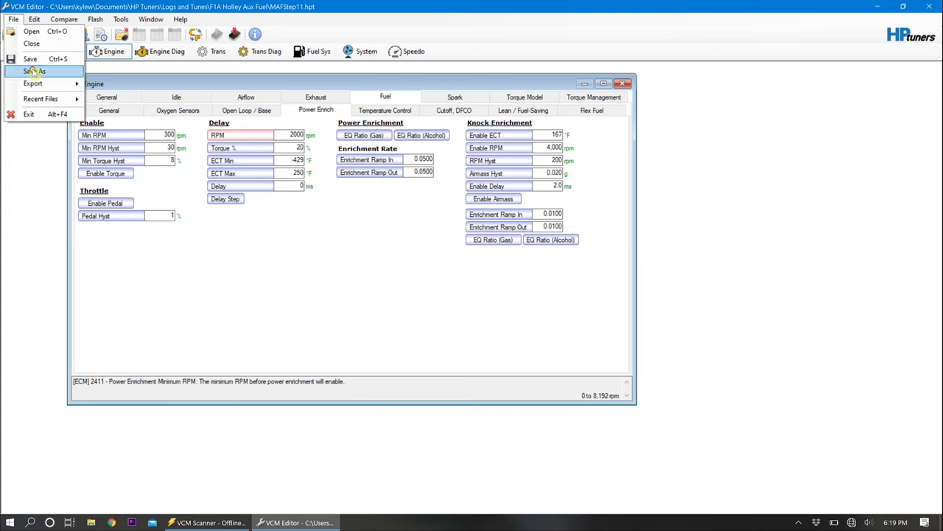
click(34, 71)
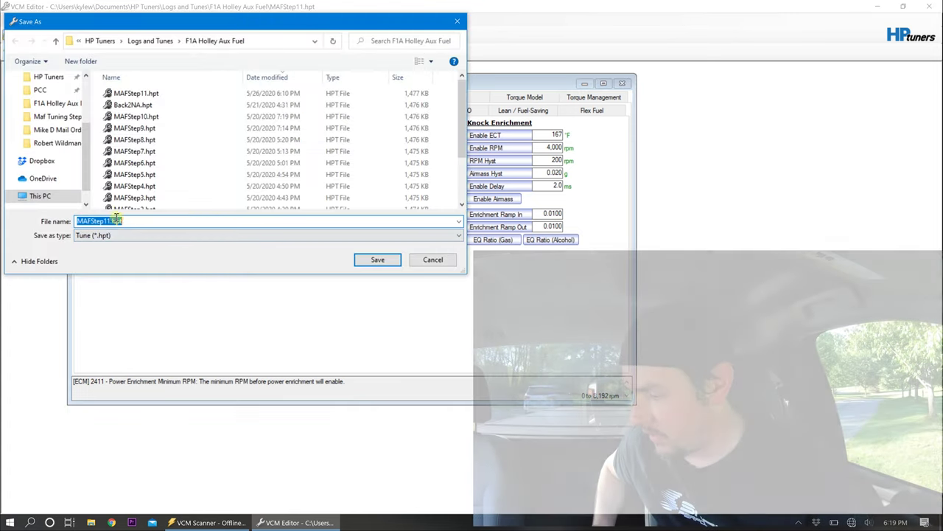
click(115, 221)
key(BackSpace)
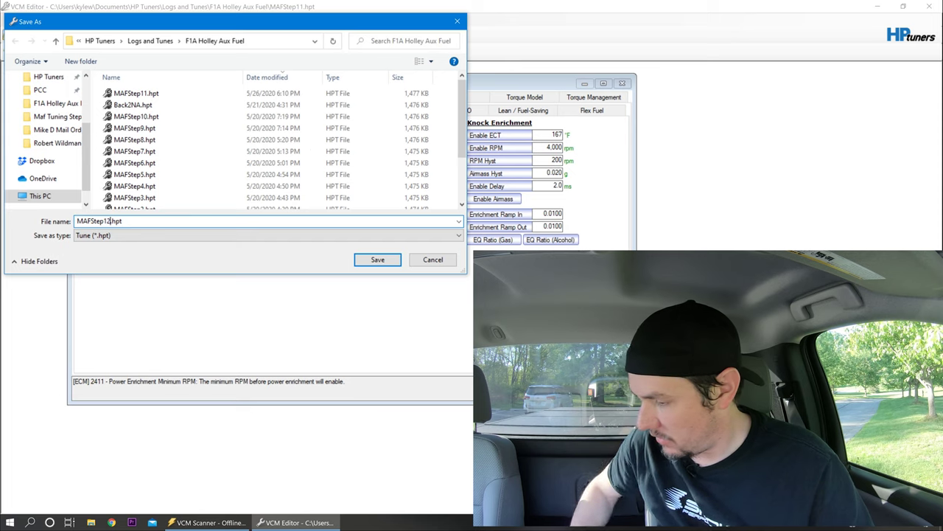
text(2)
click(385, 263)
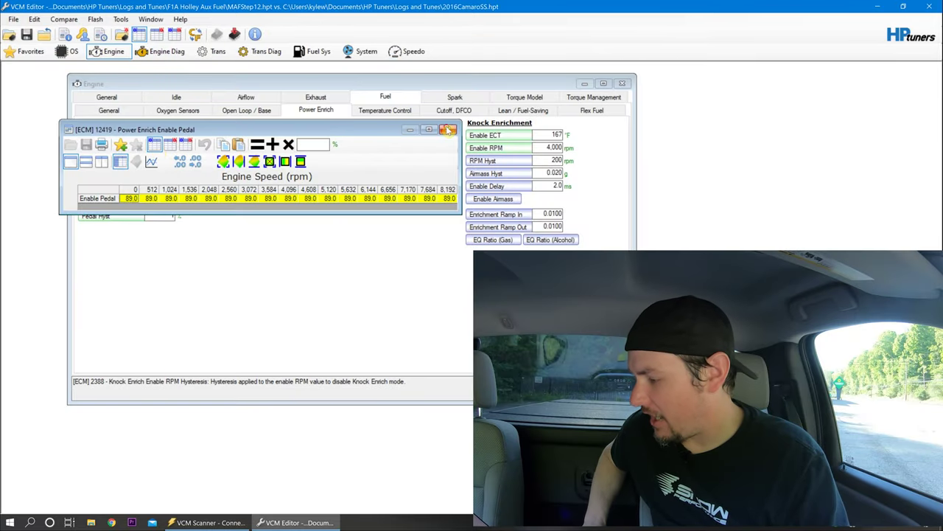
Reopen the Power Enrich Enable Pedal table and select its whole row.
click(449, 130)
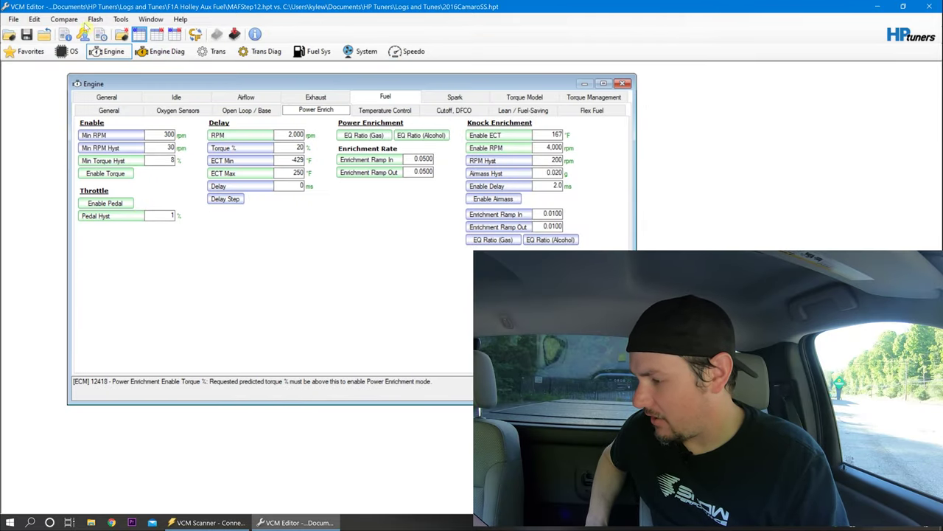
click(104, 203)
click(93, 199)
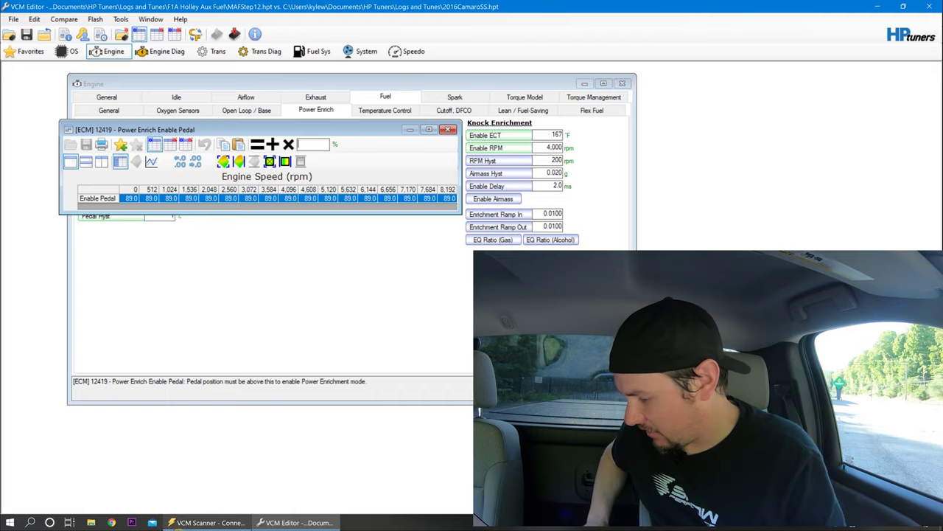
Switch to VCM Scanner and examine the logged accelerator pedal position where the MAF frequency runs through 5,400 to 6,600 Hz.
click(207, 522)
key(Page_Up)
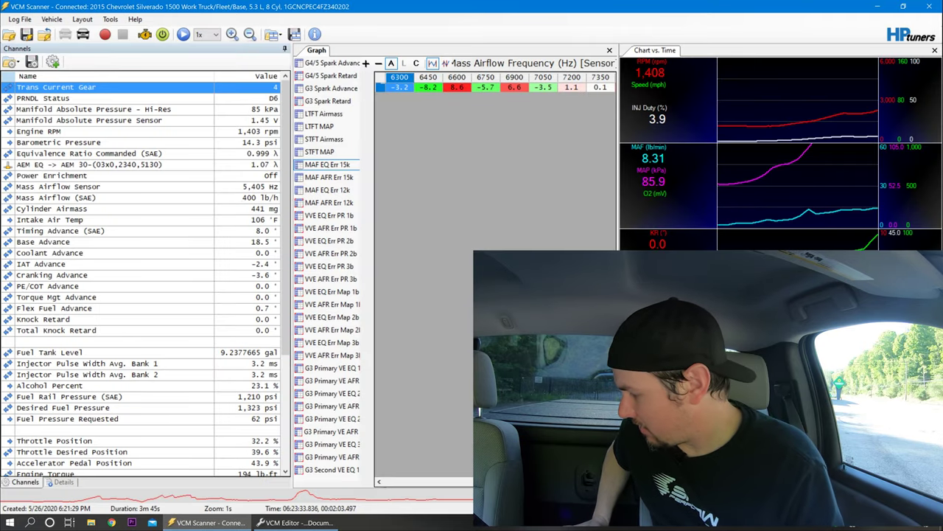
key(Right)
key(Right)
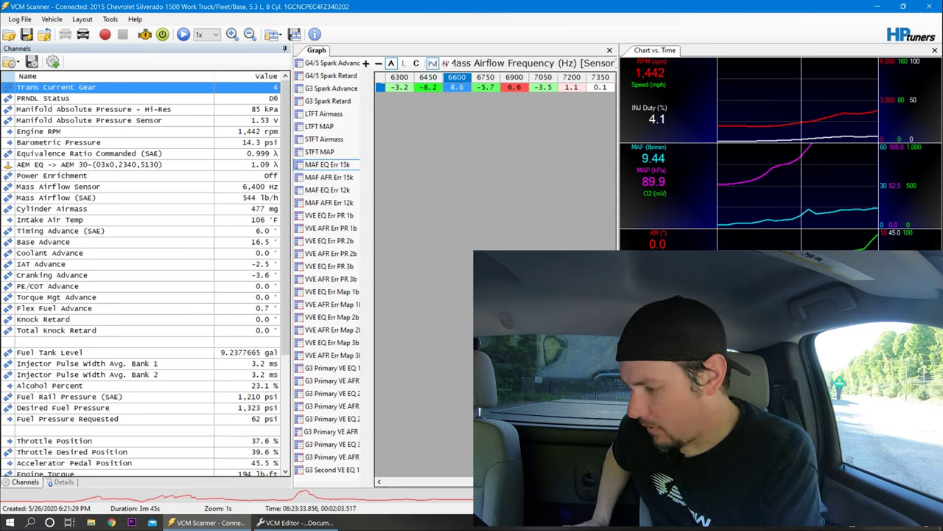
scroll(165, 263, down, 1)
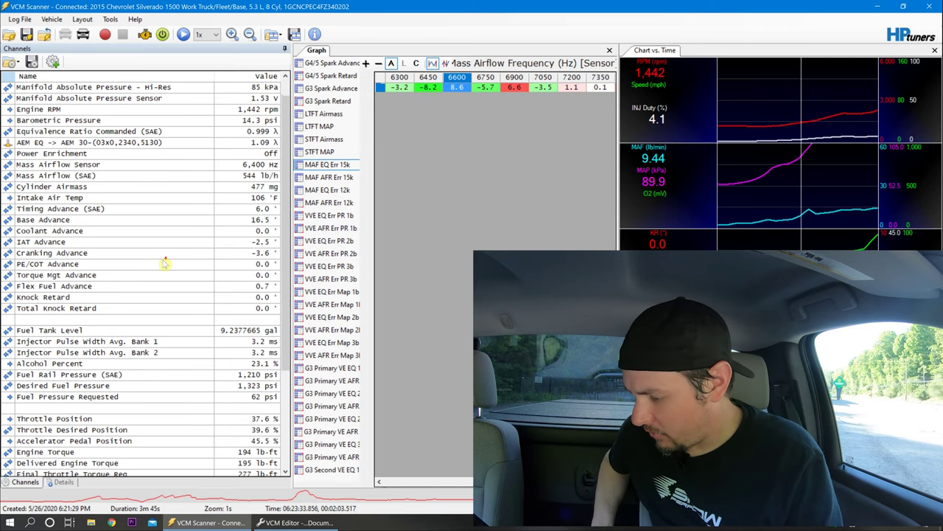
scroll(165, 264, down, 1)
click(140, 430)
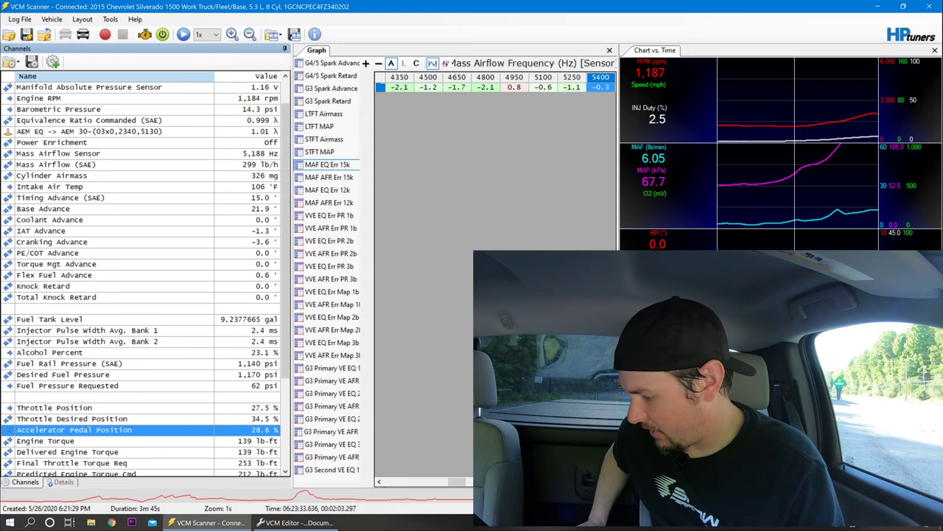
Return to VCM Editor and set the Power Enrich Enable Pedal to 25% at all engine speeds, closing the table.
click(294, 523)
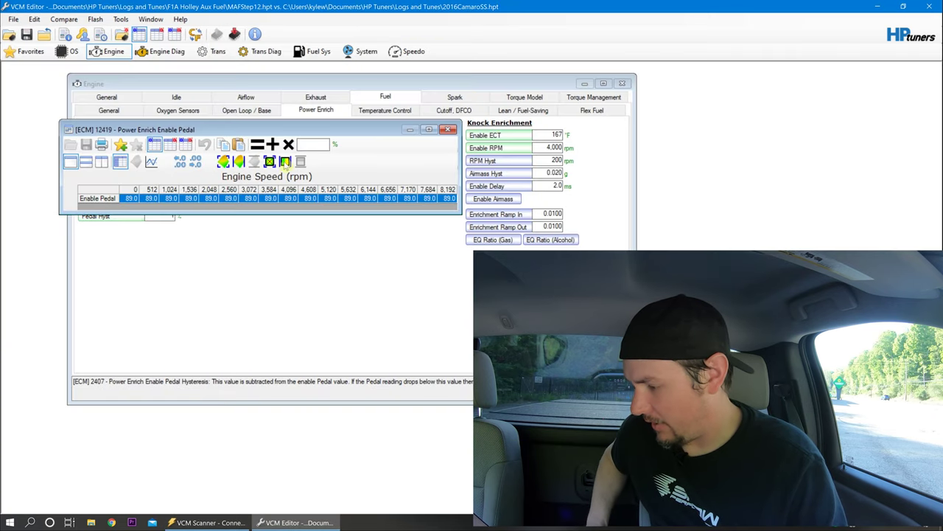
click(322, 144)
text(25)
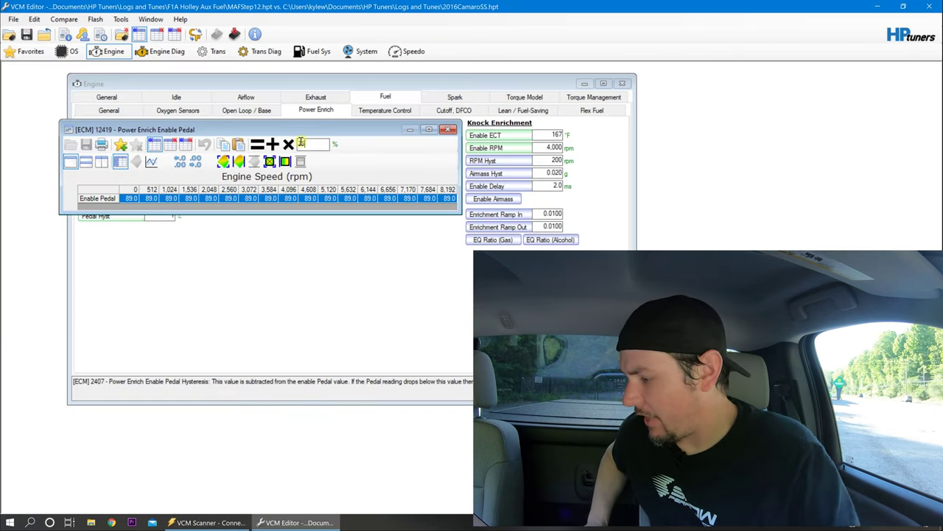
click(257, 144)
click(448, 130)
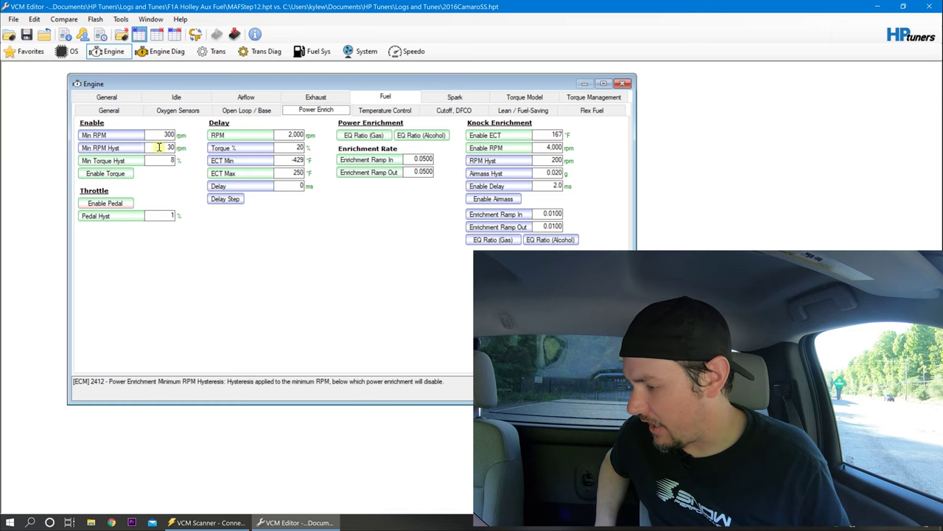
Compare the Power Enrichment Enable Torque % table with the comparison file's version, and go back to the VCM Scanner log.
click(120, 173)
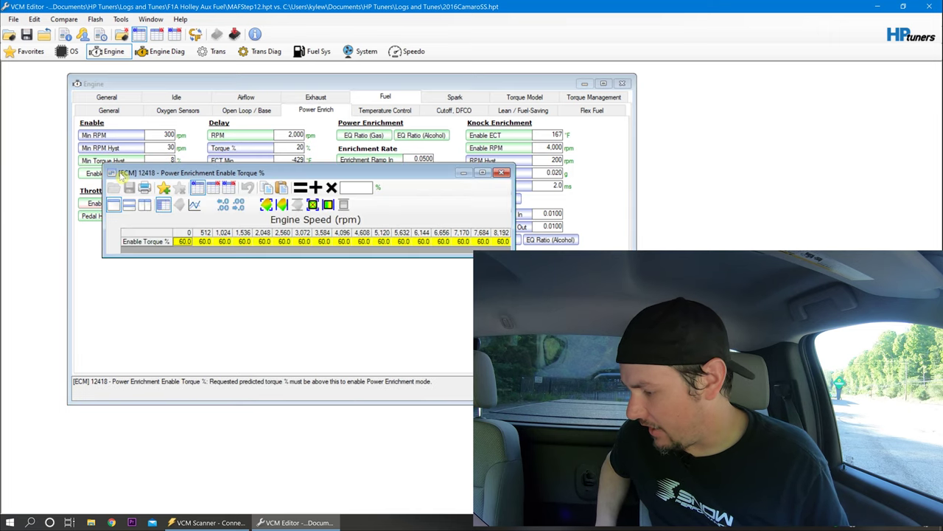
click(198, 189)
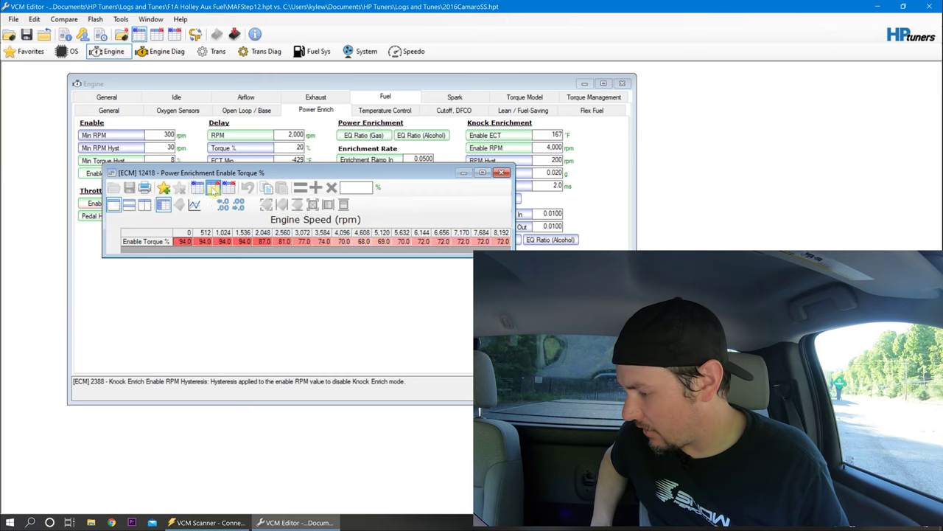
click(199, 189)
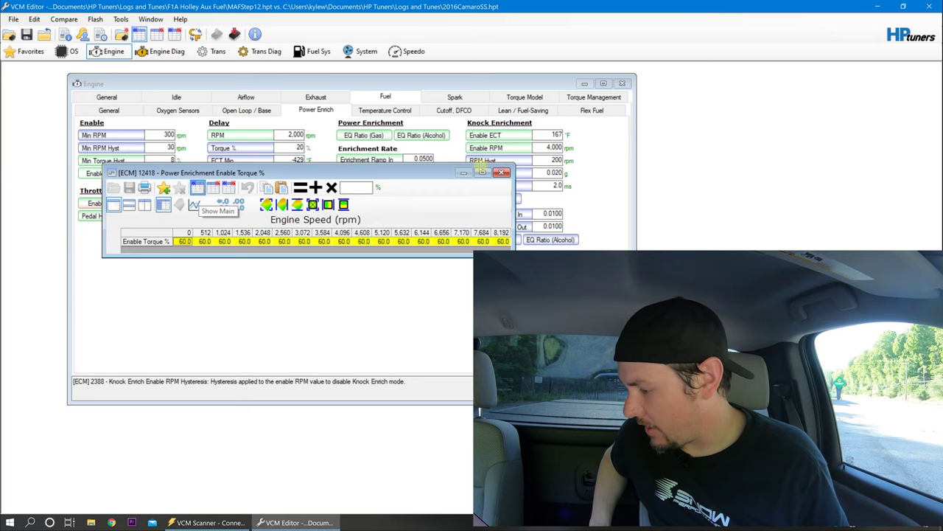
click(502, 173)
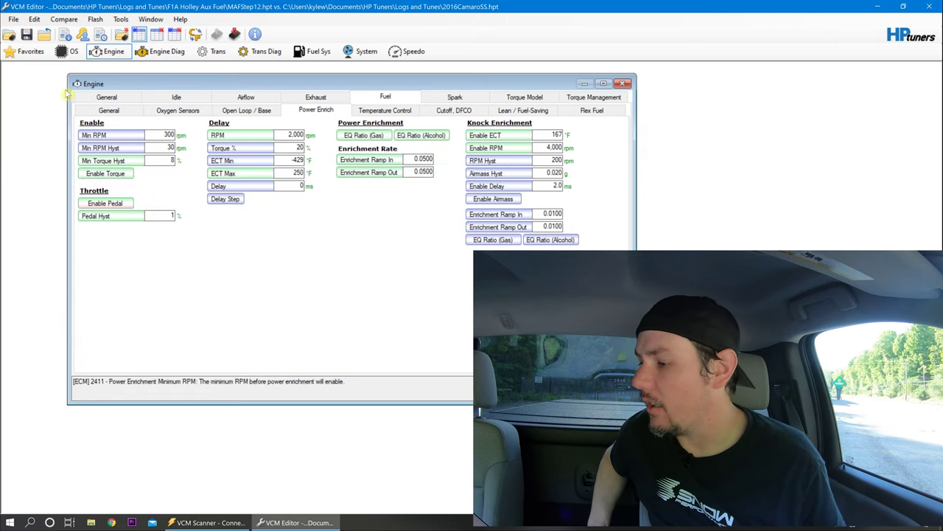
click(246, 97)
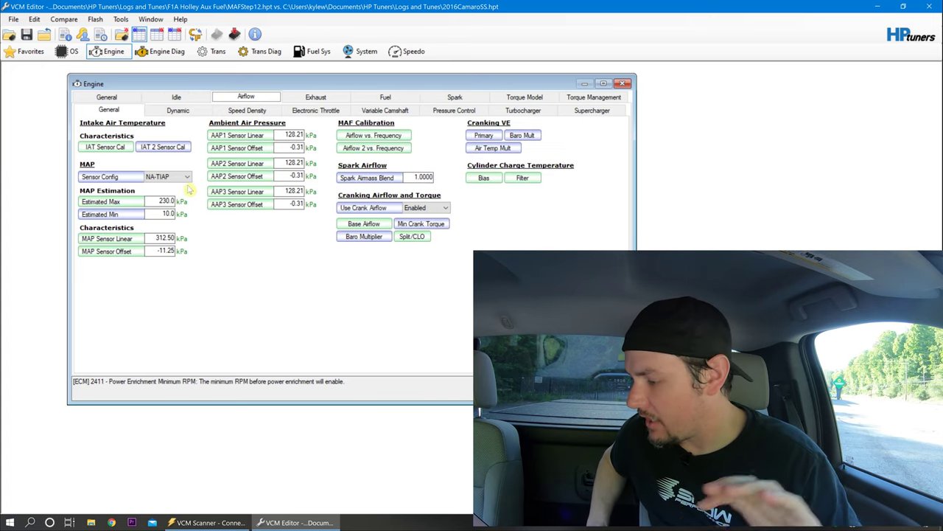
click(208, 521)
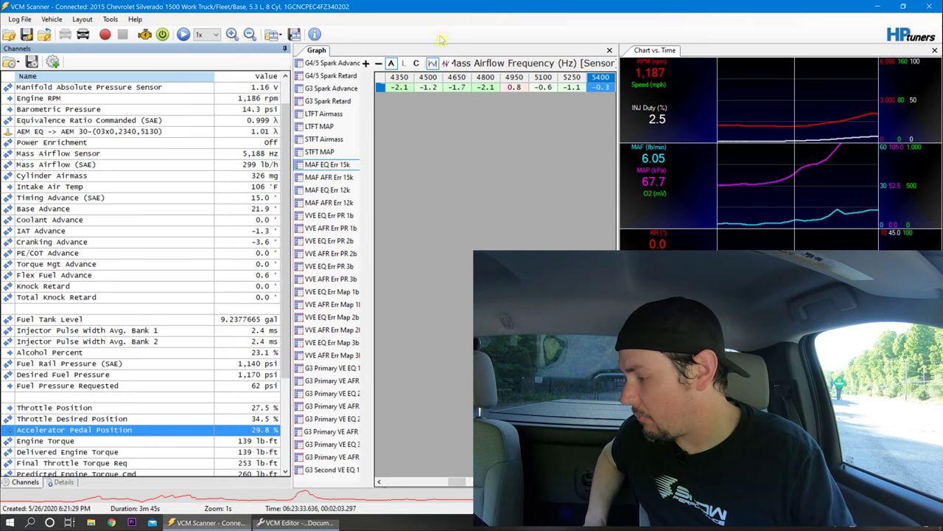
Copy the whole row of logged MAF EQ Err 15k errors and switch to VCM Editor.
click(378, 87)
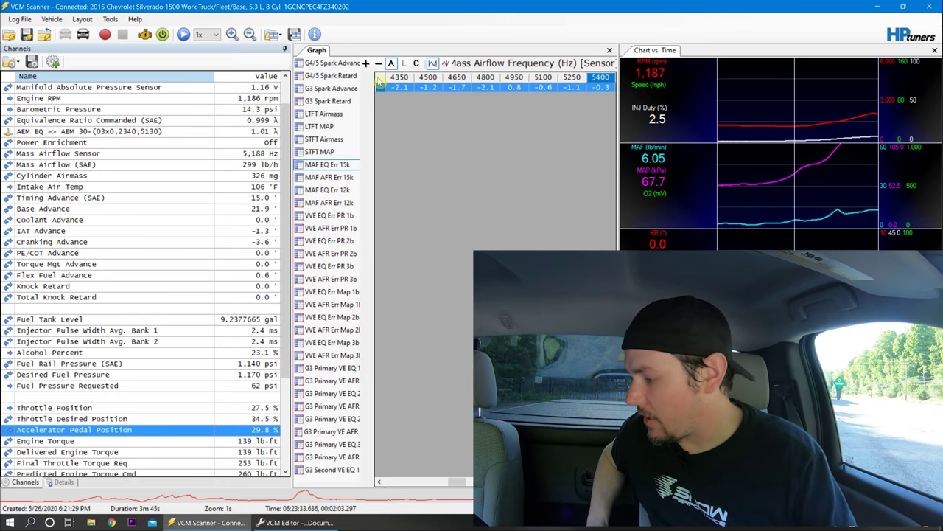
right_click(378, 83)
click(398, 84)
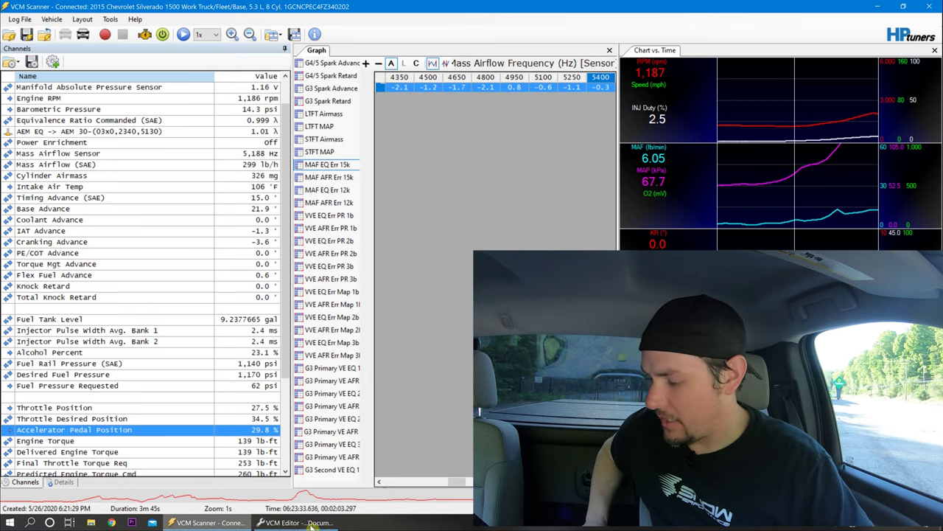
key(alt+Tab)
click(373, 135)
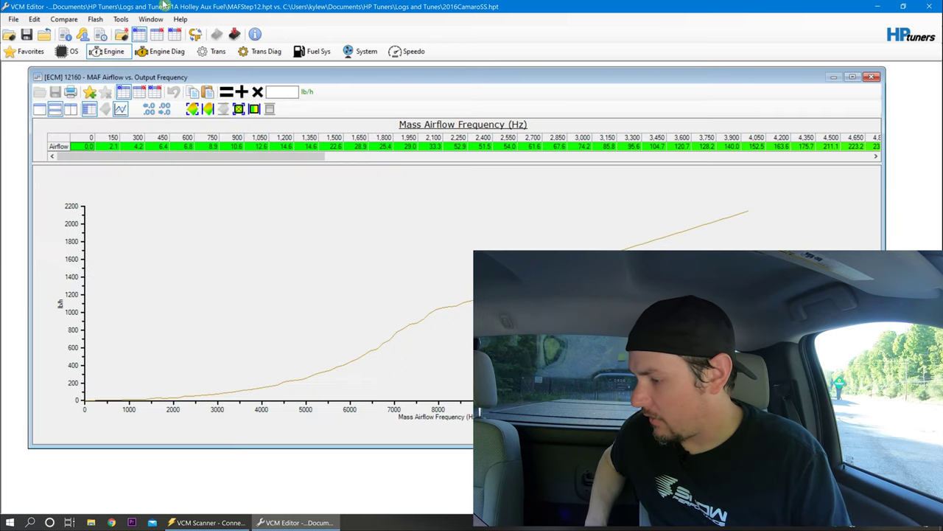
Close the comparison file and apply the copied errors to the entire MAF airflow row using Multiply by % - Half.
click(63, 21)
click(81, 45)
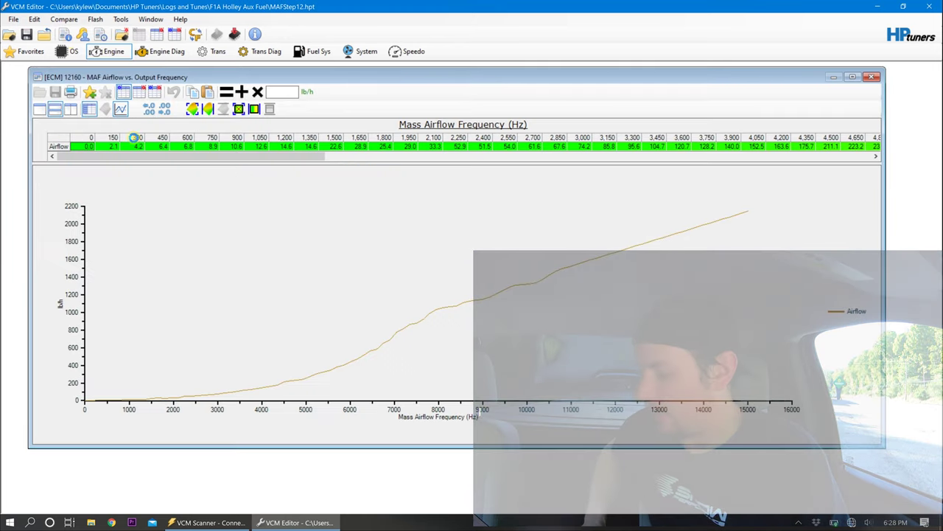
click(63, 137)
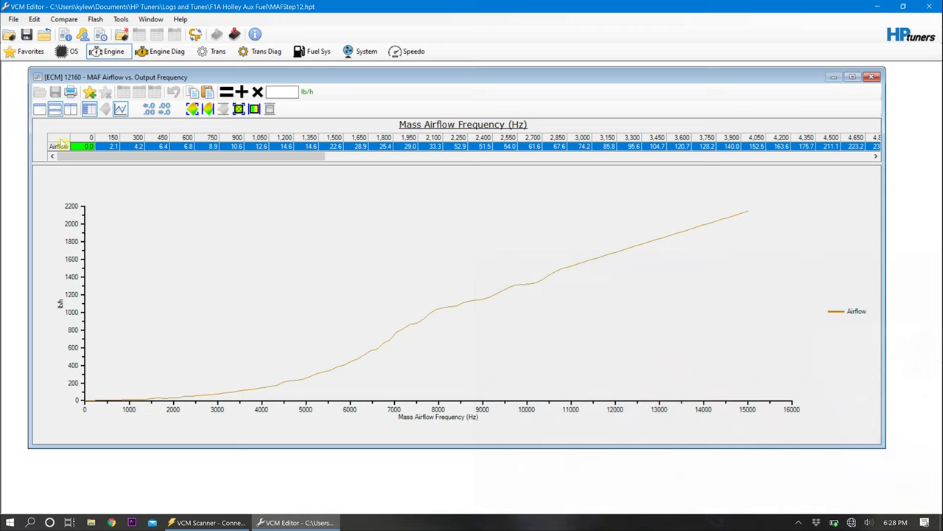
right_click(63, 142)
mouse_move(140, 182)
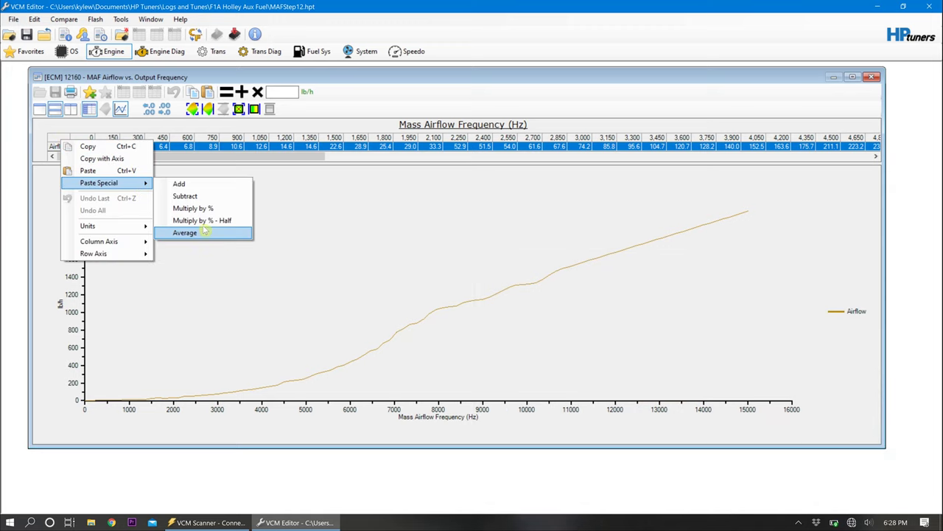
click(206, 222)
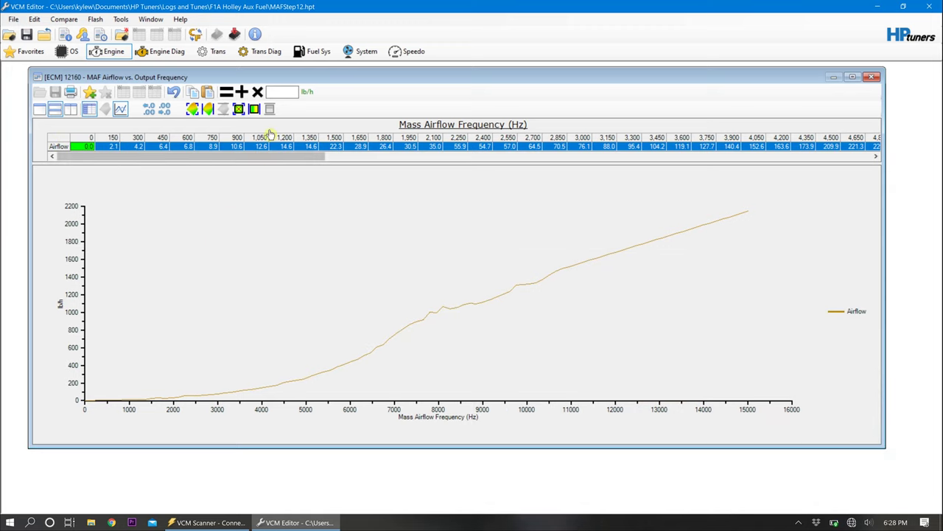
double_click(267, 137)
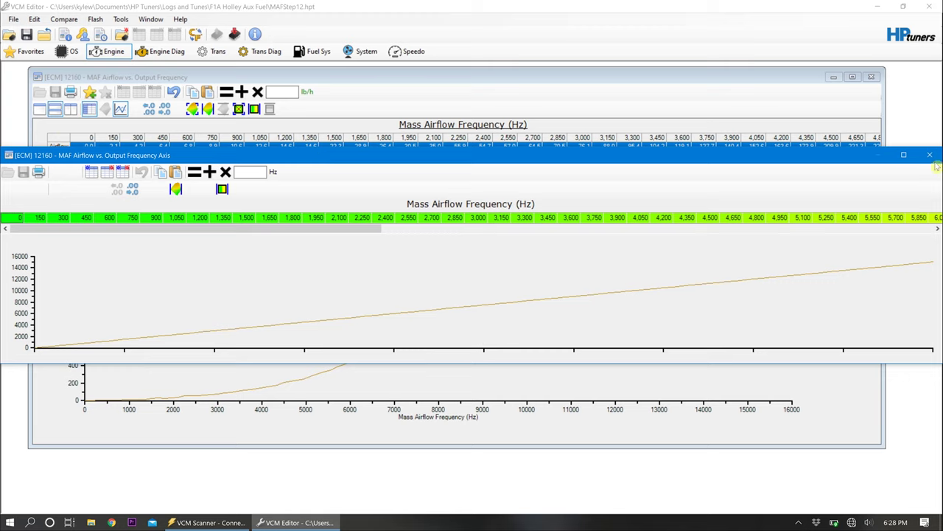
click(930, 155)
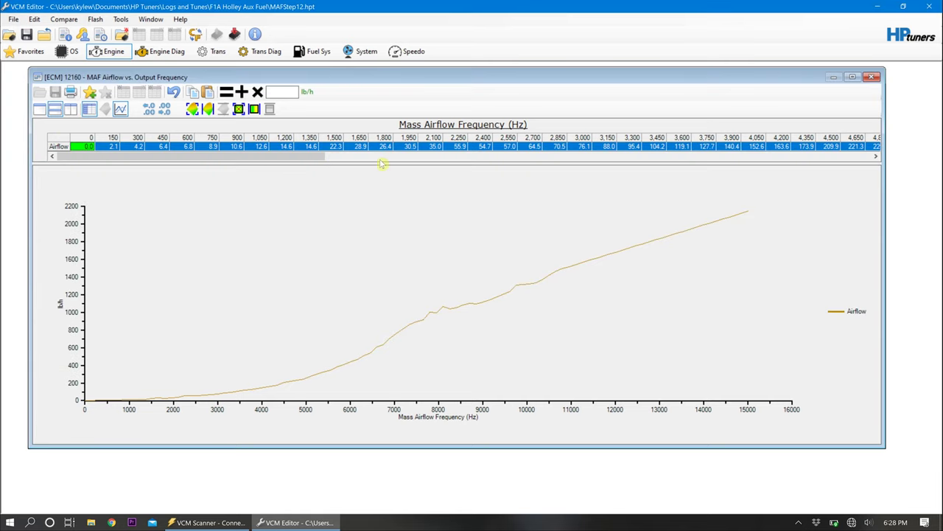
Smooth the MAF airflow curve between horizontal bounds from 9,450 to 10,050 Hz.
scroll(382, 164, right, 15)
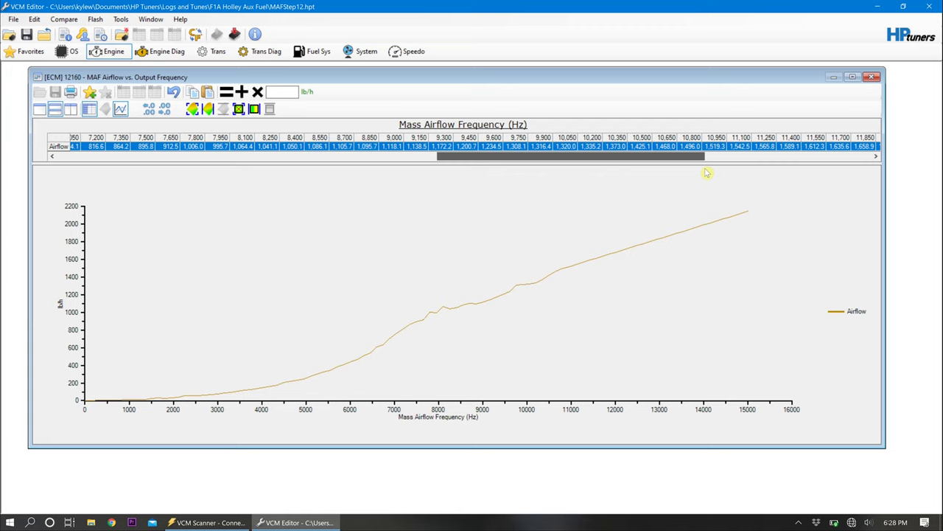
click(616, 145)
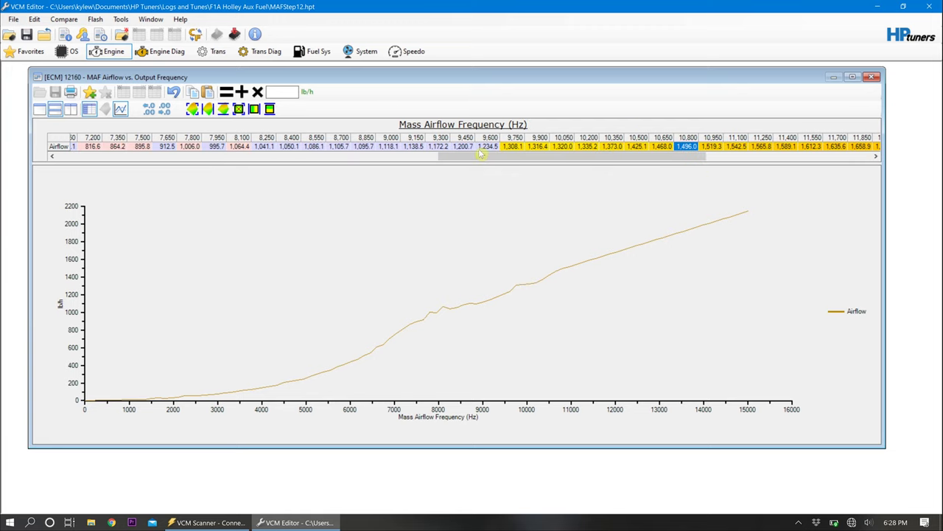
drag(462, 146, 564, 145)
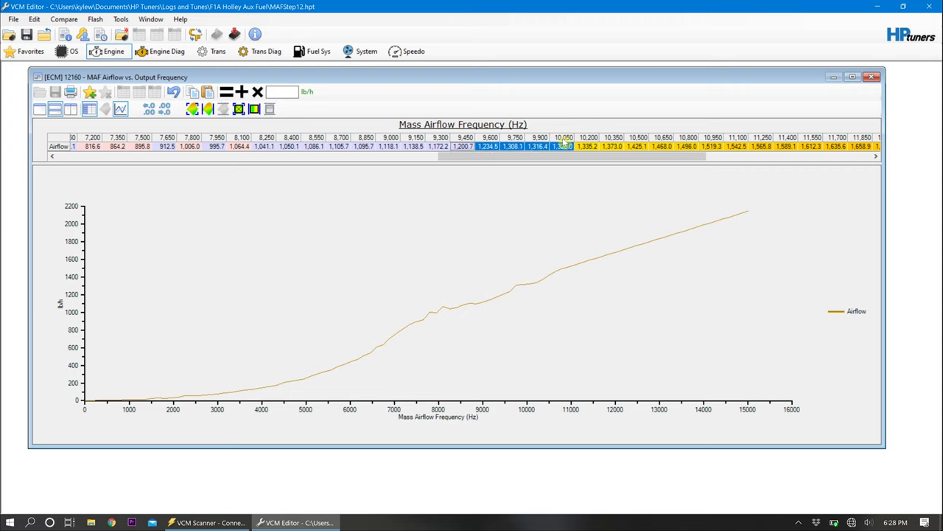
click(209, 109)
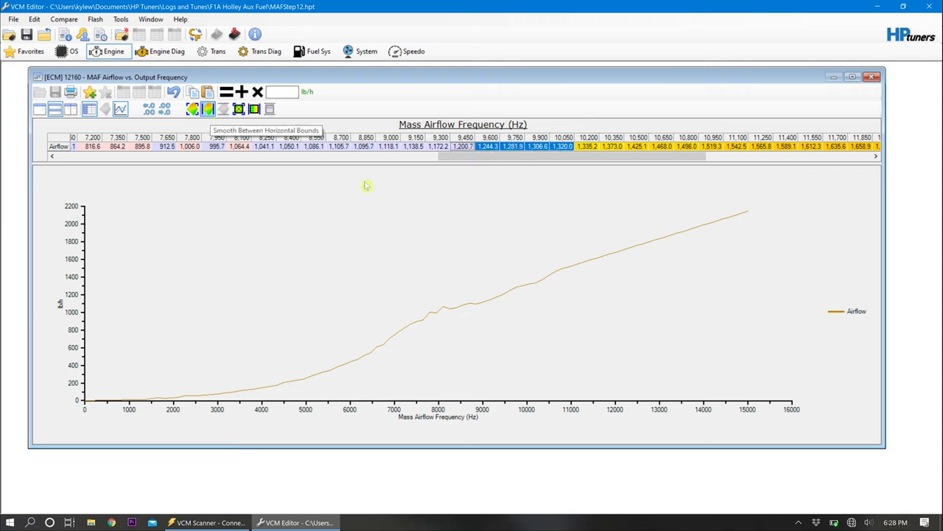
Smooth the bumps in the MAF airflow curve from 7,500 to 8,400 Hz.
click(449, 305)
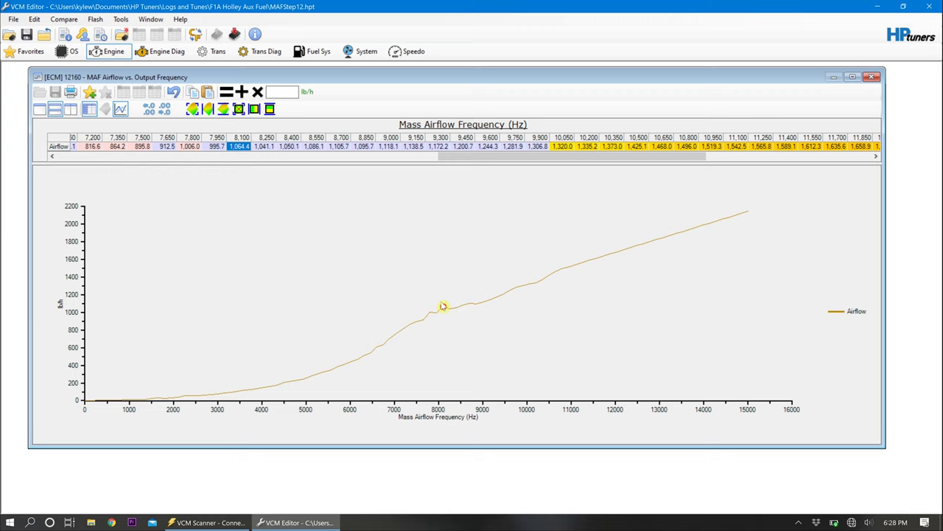
key(Left)
key(Left)
key(Left)
key(Left)
key(Left)
key(Left)
key(Left)
key(Left)
key(Left)
key(Left)
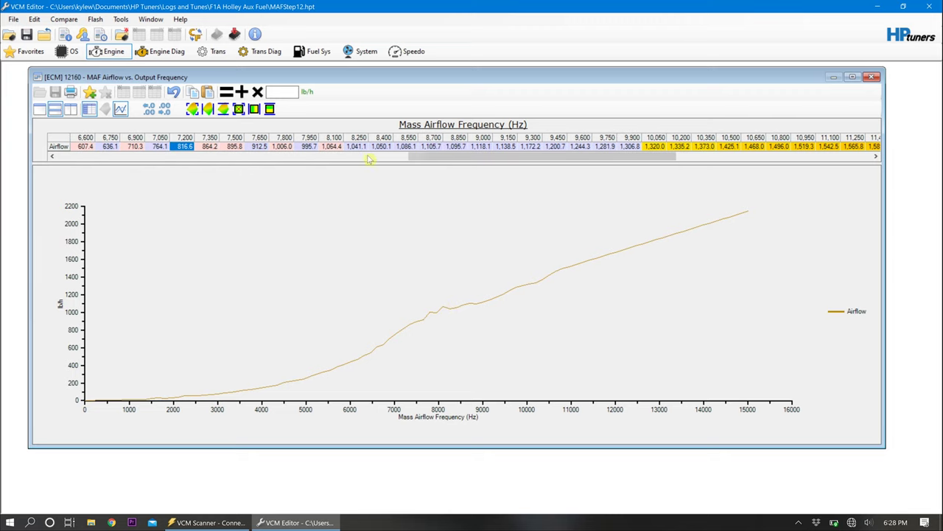
drag(310, 154, 247, 155)
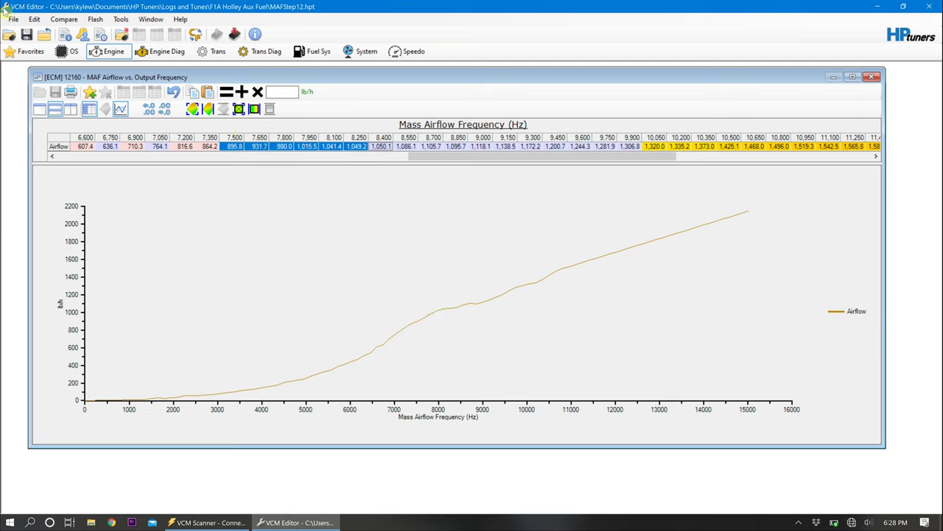
Save the tune as a new file named MAFStep13.hpt in the F1A Holley Aux Fuel folder.
click(14, 19)
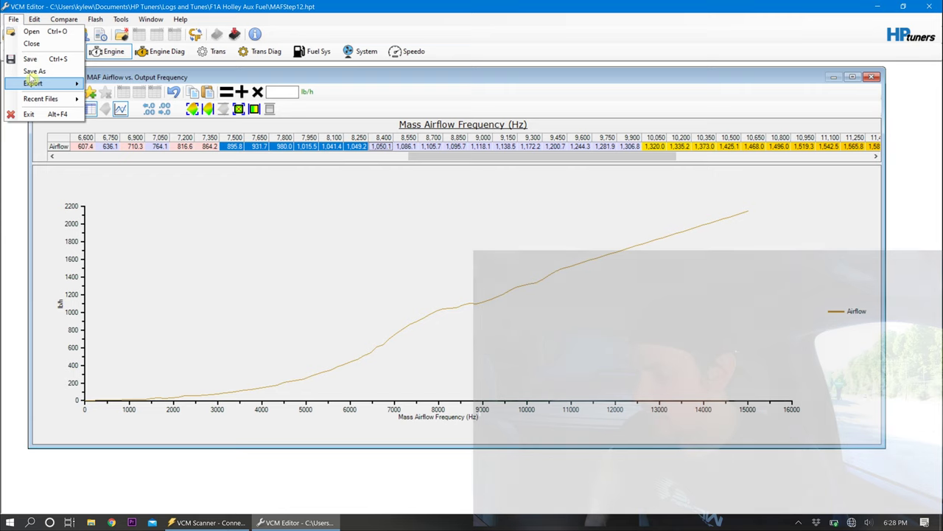
click(30, 72)
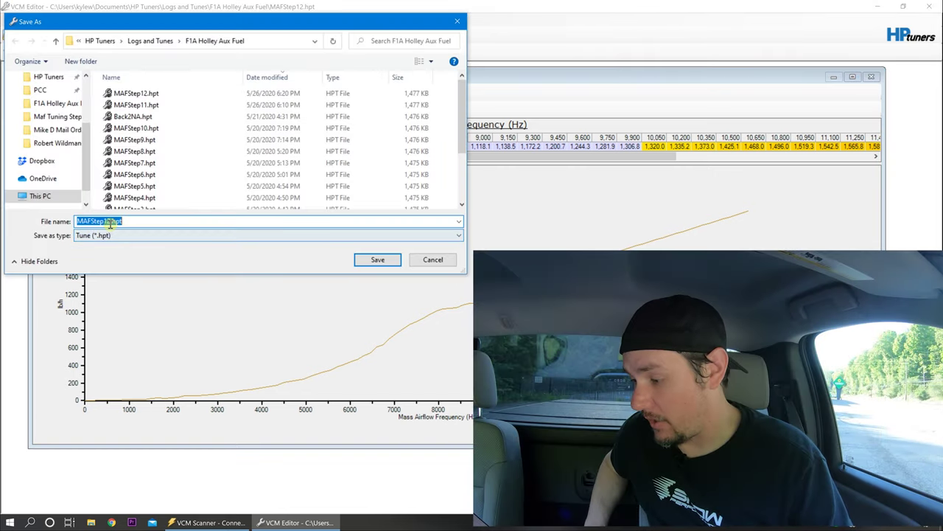
click(110, 227)
key(BackSpace)
text(3)
key(Return)
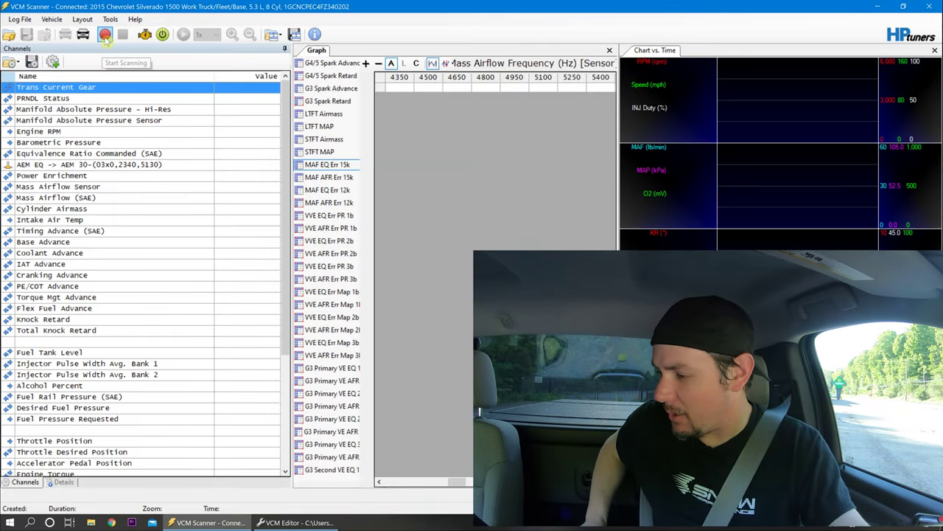
Record a fresh log in VCM Scanner, stopping and restarting the scan twice before the drive.
click(106, 35)
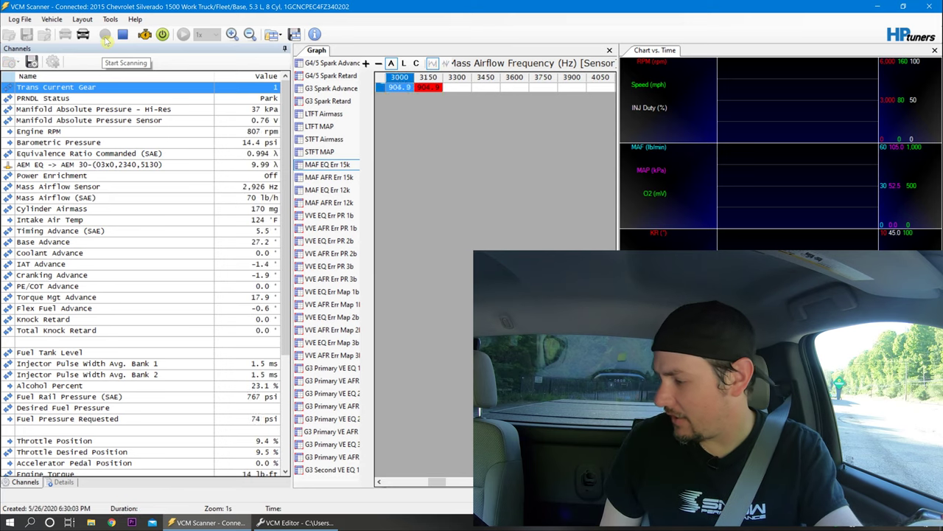
click(123, 36)
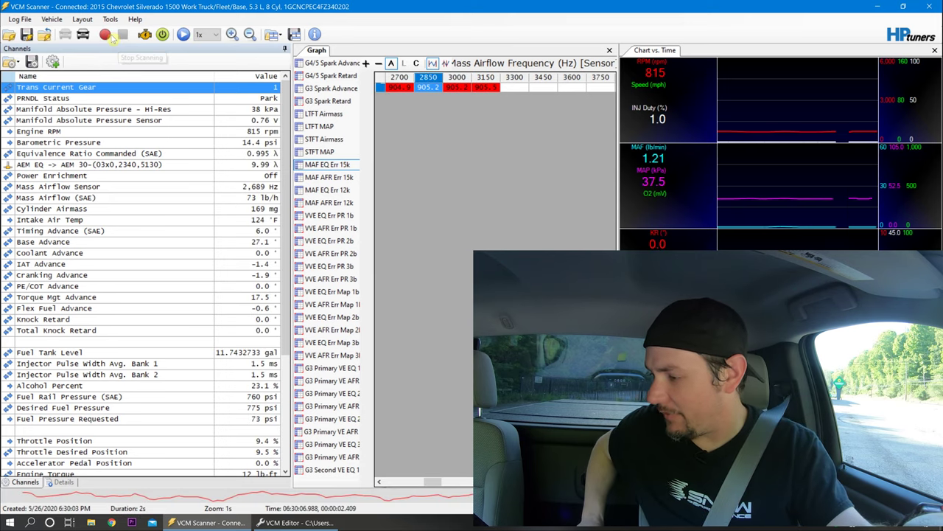
click(105, 35)
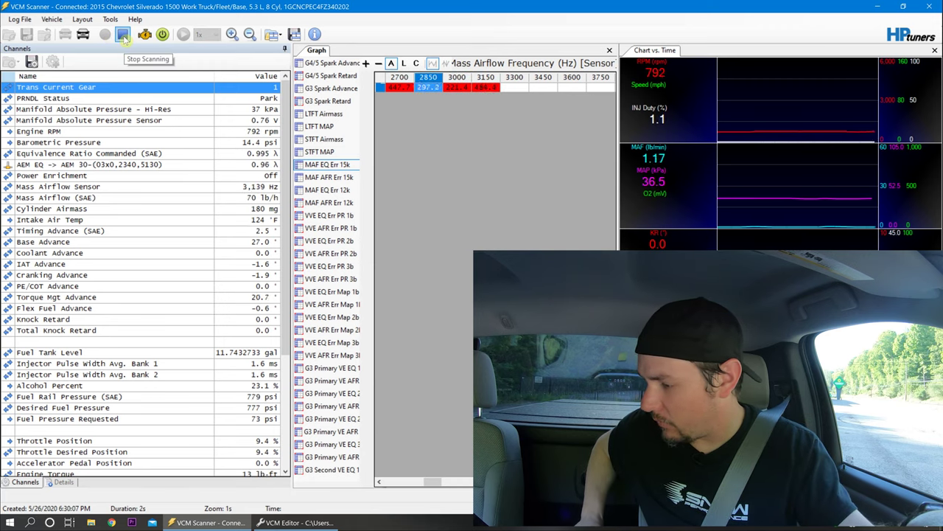
click(123, 35)
click(109, 38)
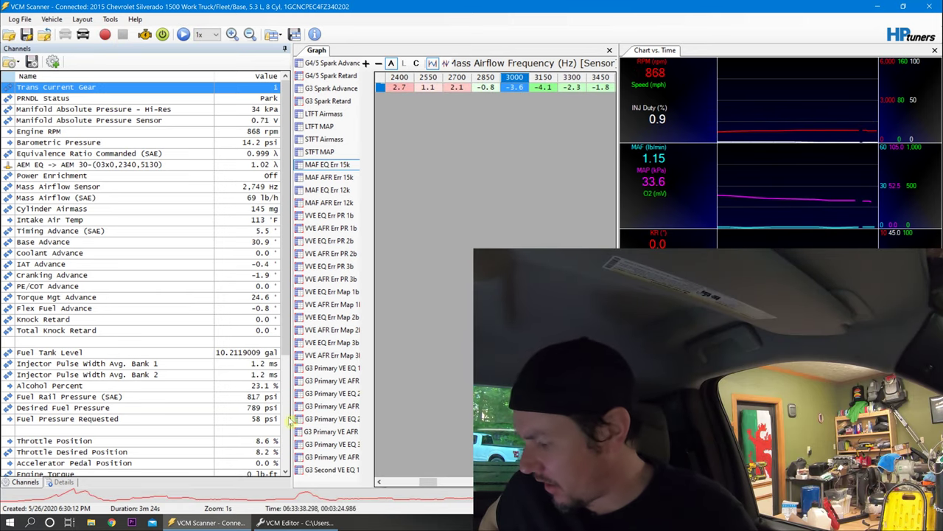
Examine power enrichment and the commanded equivalence ratio during the first throttle pull of the new log.
click(71, 497)
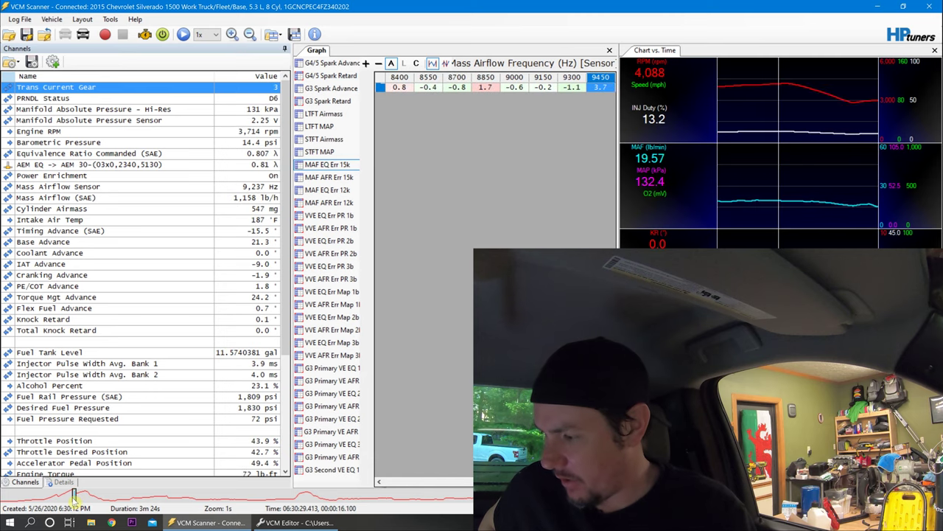
drag(72, 498, 64, 497)
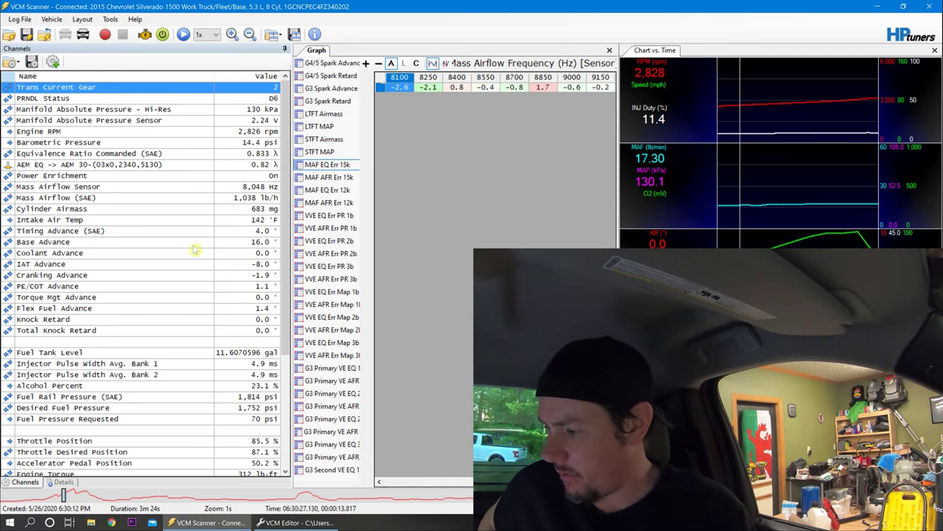
click(246, 177)
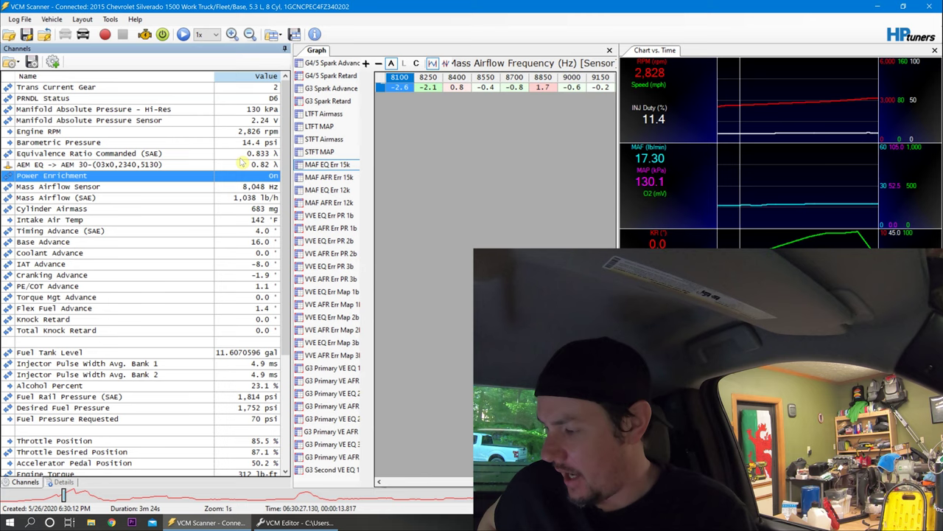
click(241, 156)
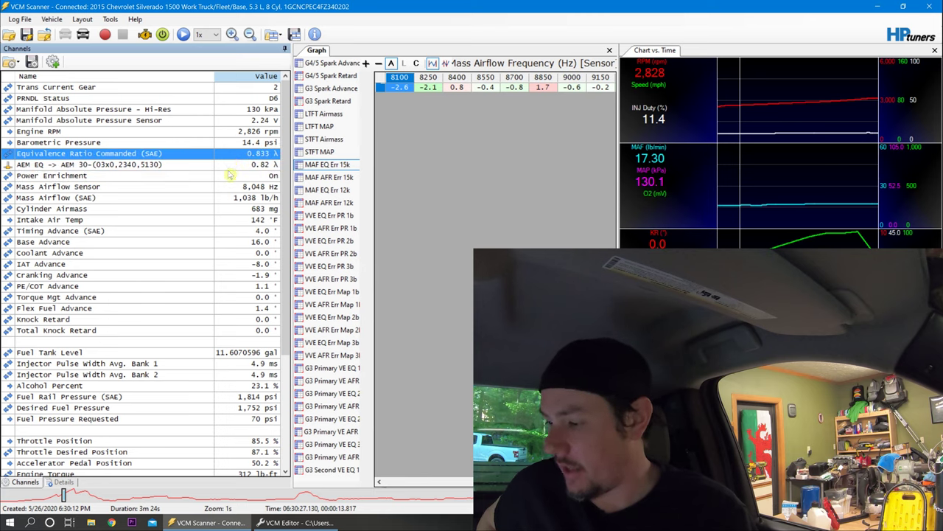
Compare the AEM EQ reading with the commanded ratio before, during and after the first pull, checking the MAF EQ errors.
drag(63, 496, 55, 496)
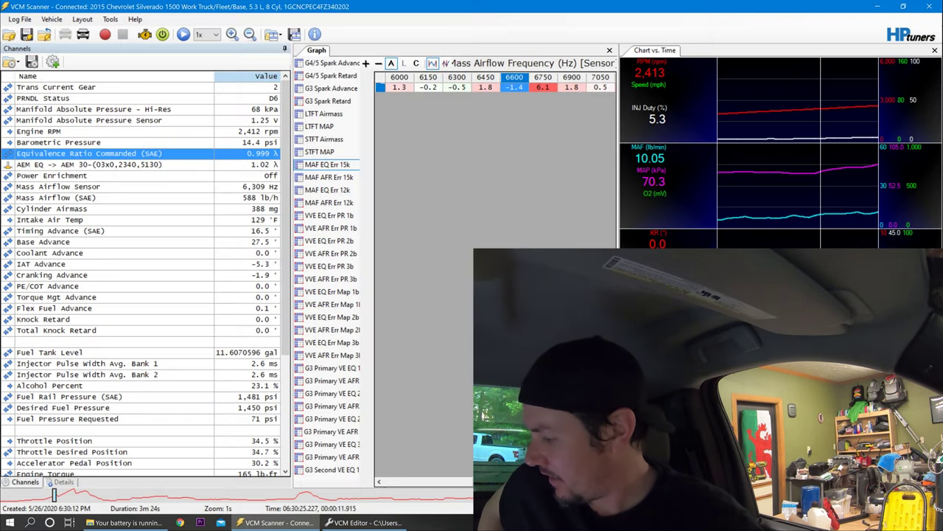
drag(55, 497, 67, 496)
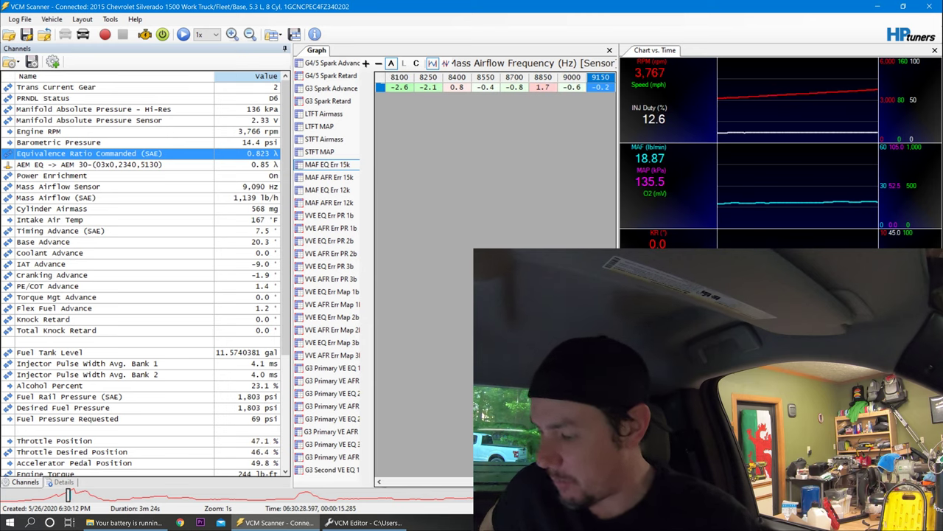
click(67, 496)
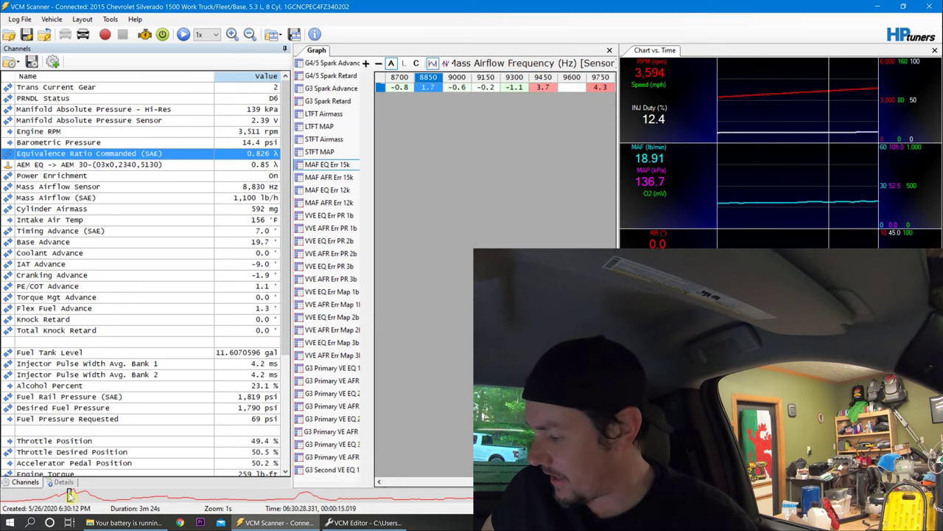
drag(71, 495, 75, 496)
drag(73, 495, 89, 496)
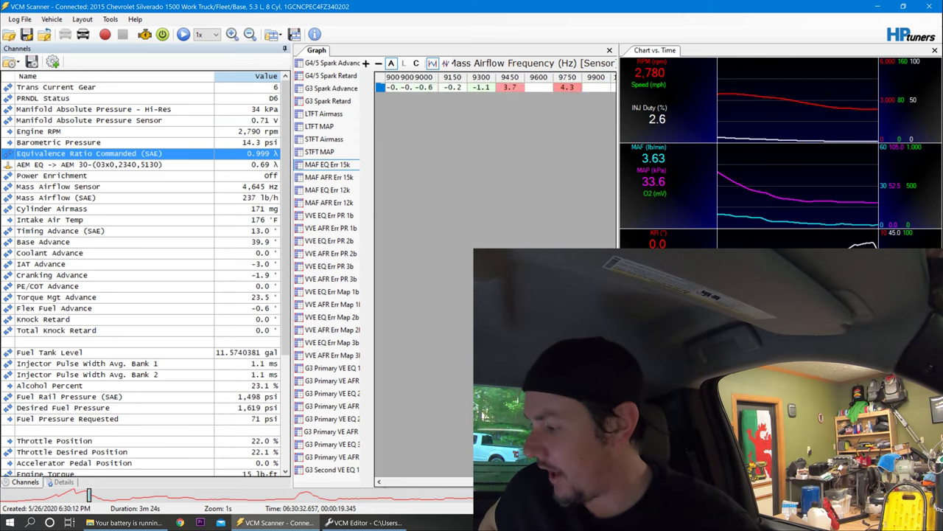